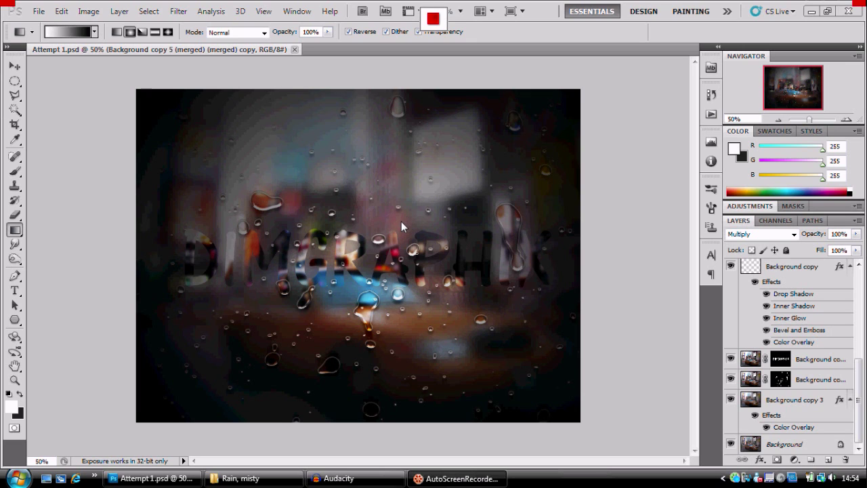
# - Drag New york.jpg from the Rain, misty folder into Photoshop so it opens as a new document
pyautogui.click(37, 11)
pyautogui.hotkey('alt', 'Tab')
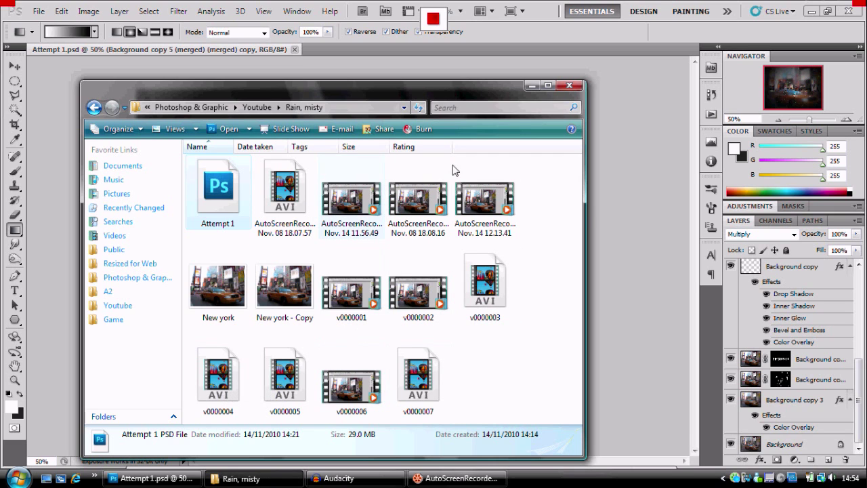
pyautogui.moveTo(218, 288); pyautogui.dragTo(514, 45)
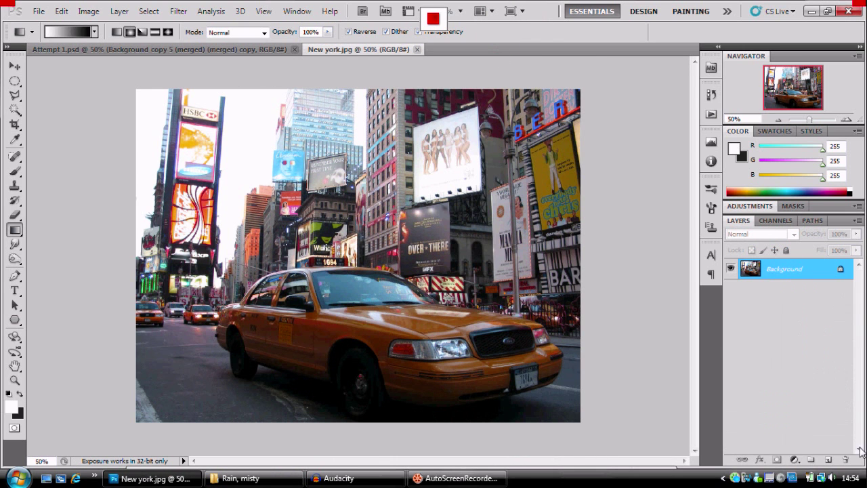
# - Add Layer 1 filled with dark grey (37, 35, 35) using the Paint Bucket, with Group 1 above it
pyautogui.click(829, 460)
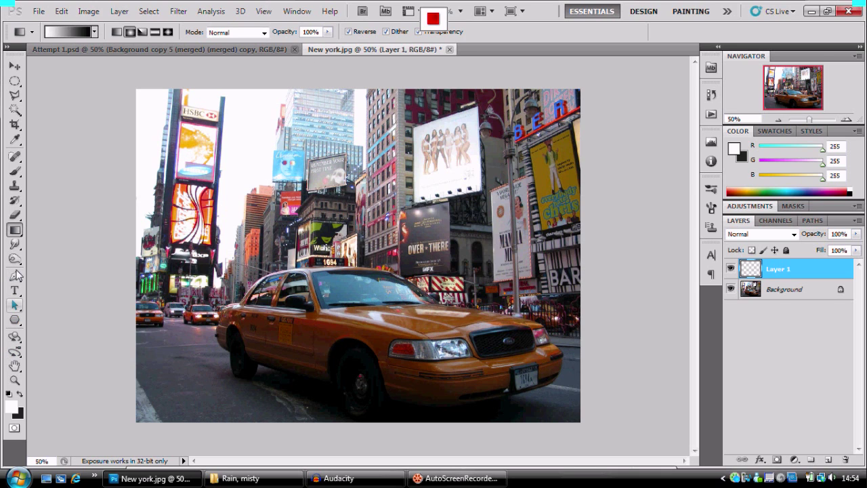
pyautogui.click(15, 230)
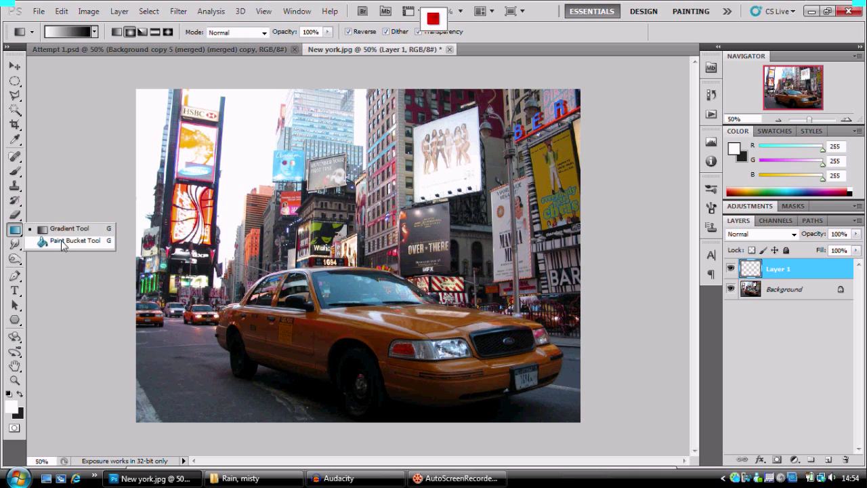
pyautogui.click(61, 242)
pyautogui.click(19, 391)
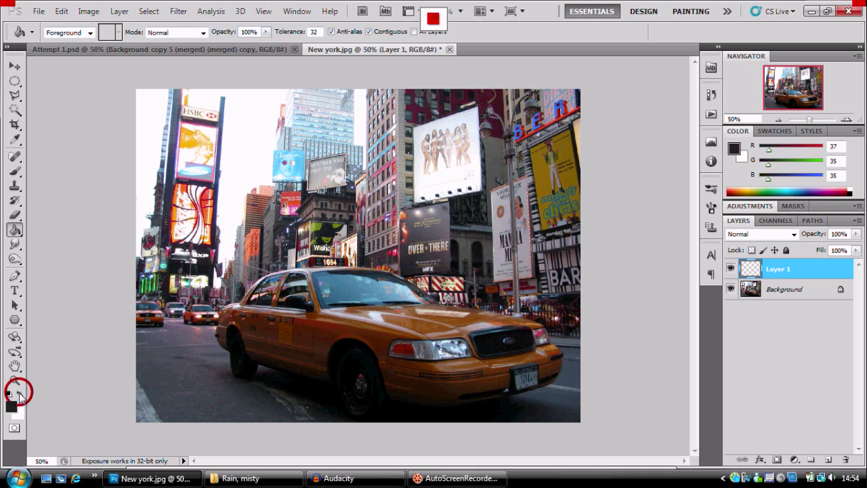
pyautogui.click(256, 221)
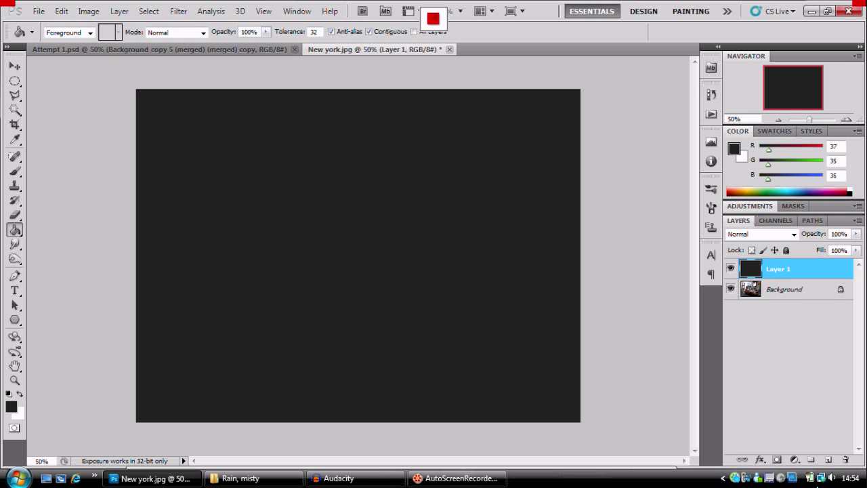
pyautogui.click(809, 460)
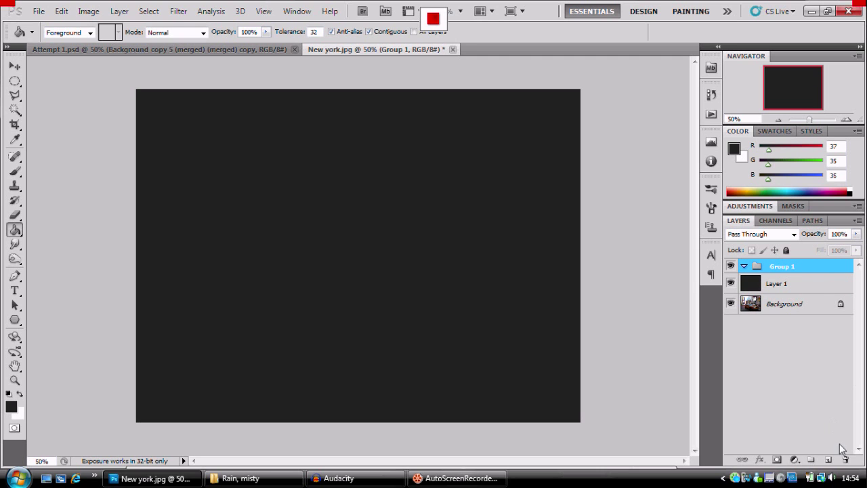
# - Set Group 1's blend mode to Color Dodge and add an empty Layer 2 inside it
pyautogui.click(791, 235)
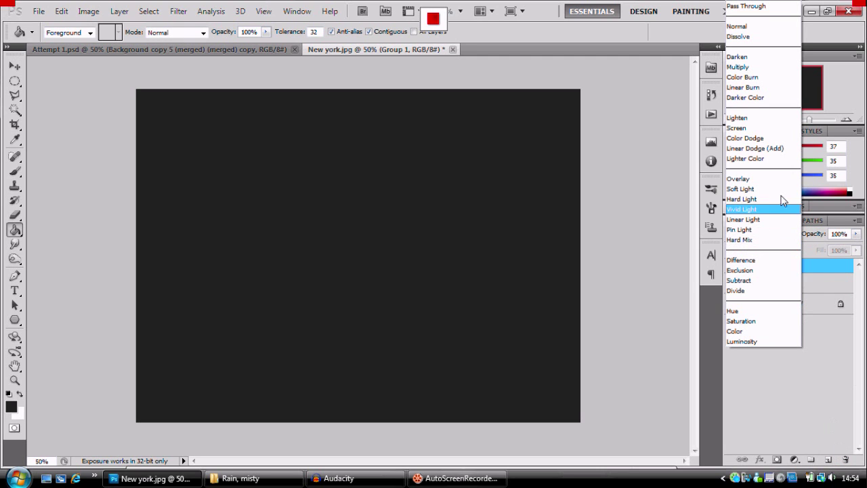
pyautogui.click(760, 141)
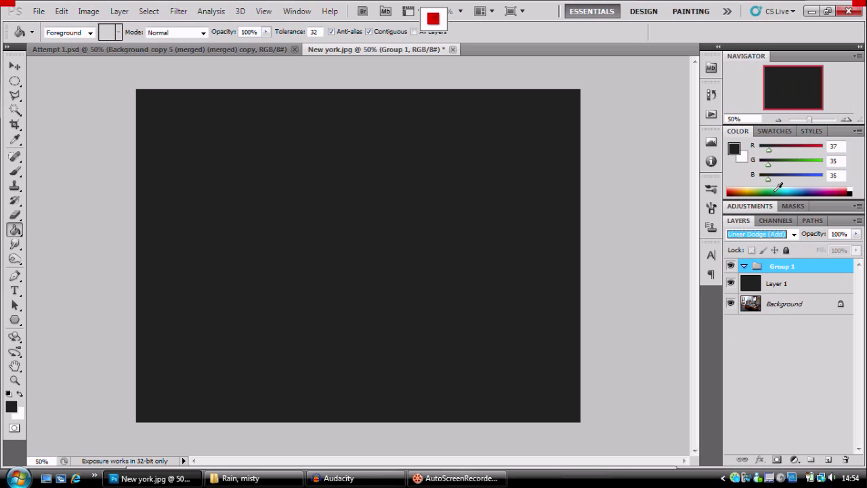
pyautogui.click(827, 460)
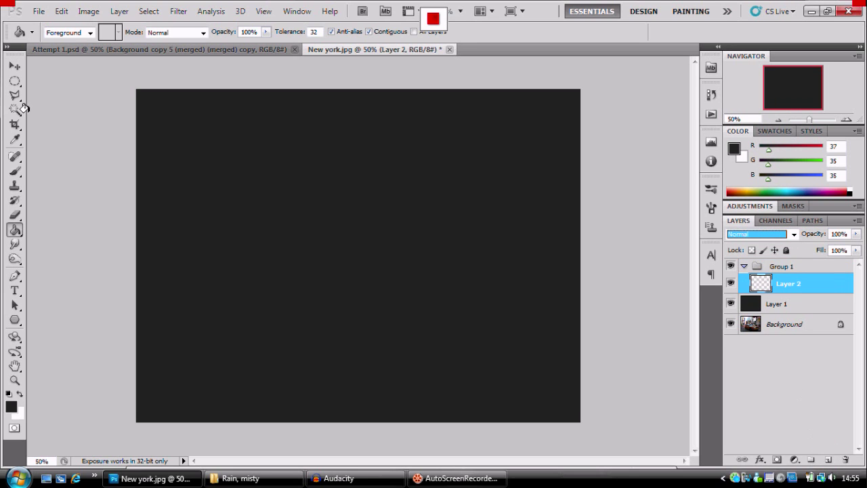
# - Select the Brush tool, undo a test stroke, and make Layer 2 the active layer
pyautogui.click(15, 171)
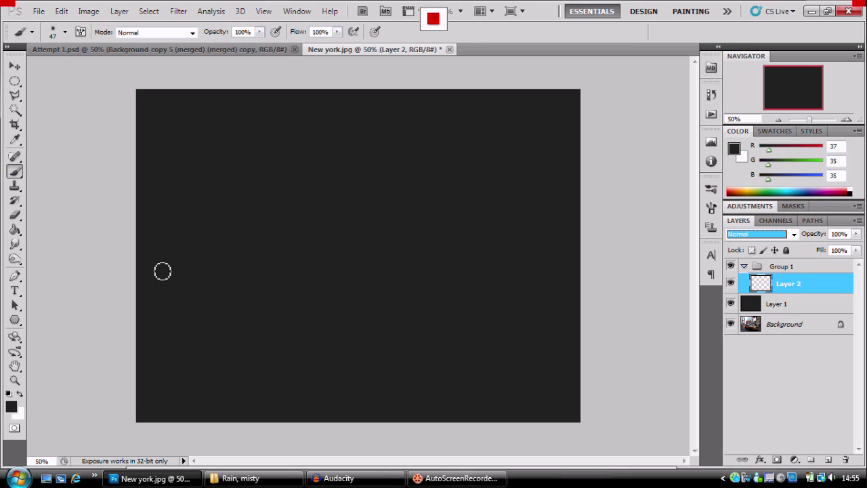
pyautogui.click(212, 174)
pyautogui.moveTo(355, 154); pyautogui.dragTo(455, 209)
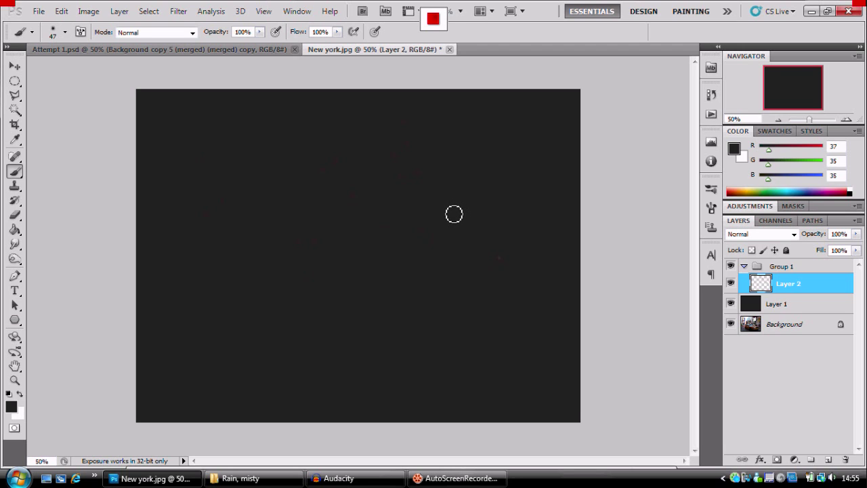
pyautogui.hotkey('ctrl', 'z')
pyautogui.click(770, 266)
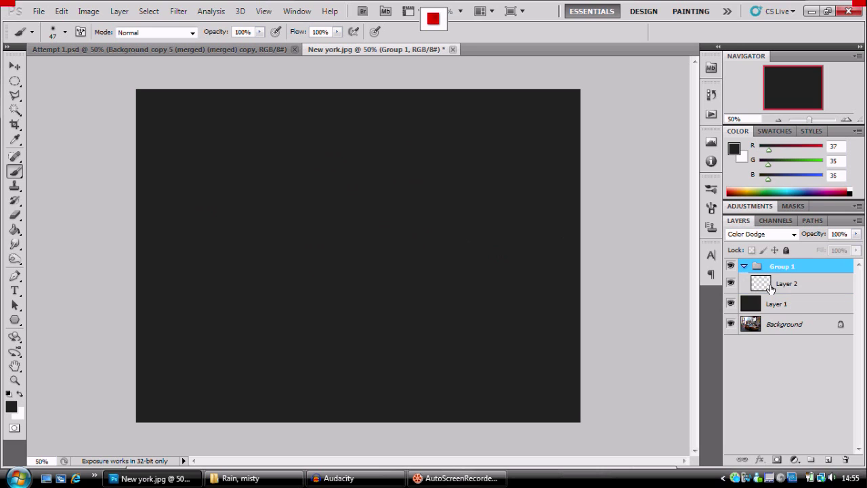
pyautogui.click(769, 288)
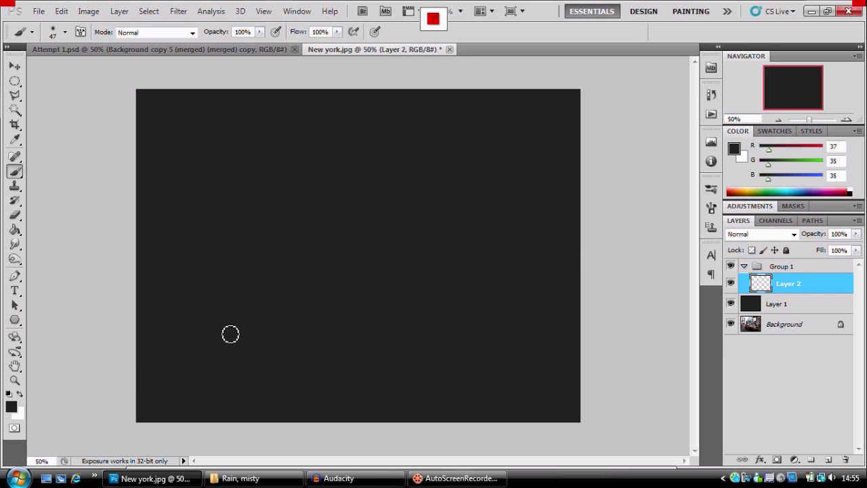
# - Make white the painting colour and give the brush tip 0% hardness, slightly reduced roundness, and 1000% spacing
pyautogui.press('x')
pyautogui.click(710, 193)
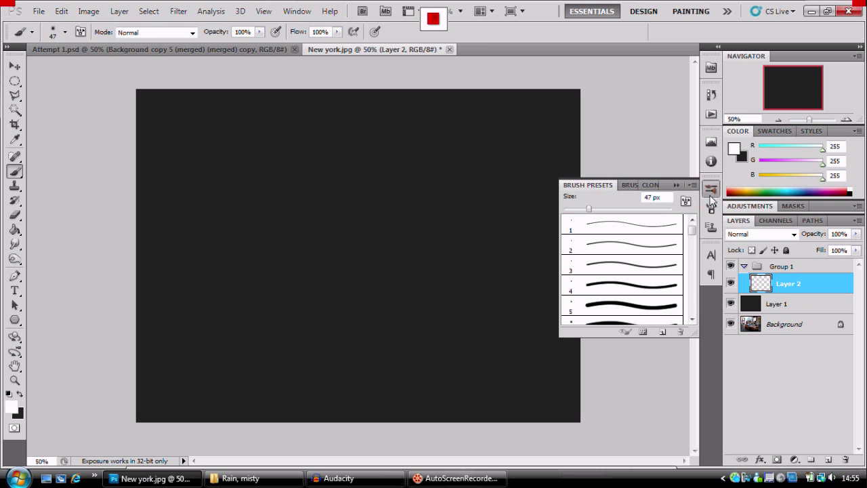
pyautogui.click(710, 208)
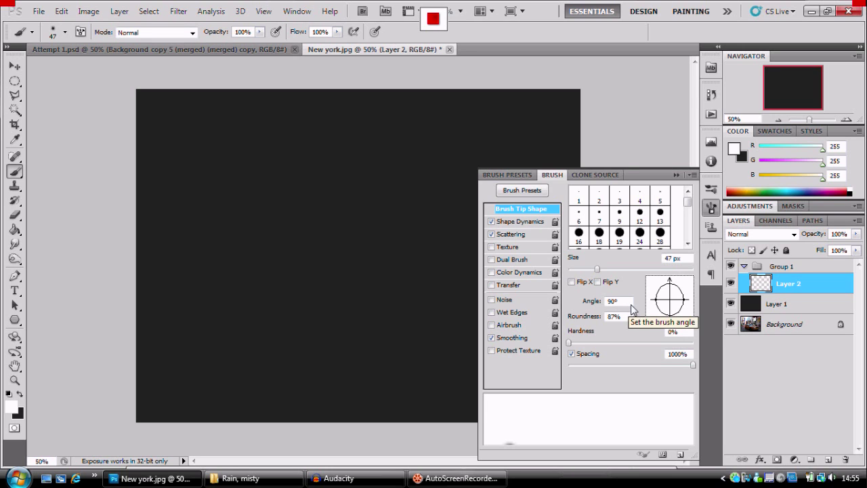
pyautogui.click(587, 318)
pyautogui.moveTo(586, 319); pyautogui.dragTo(590, 323)
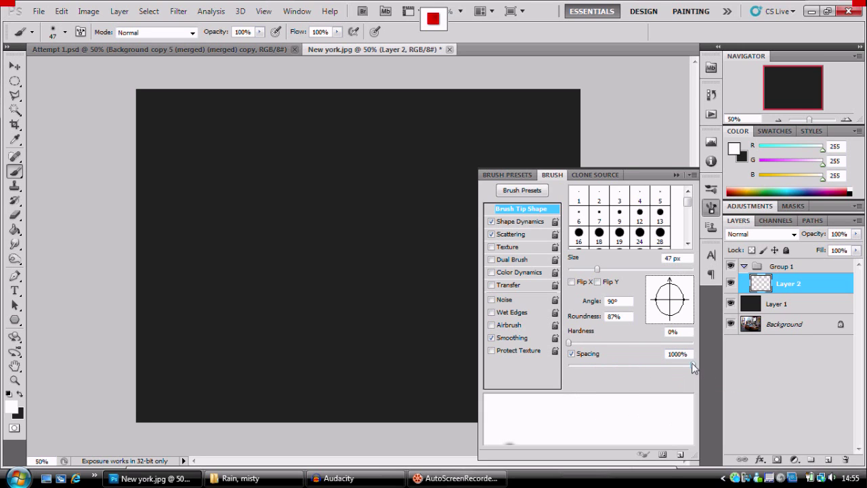
pyautogui.moveTo(691, 366)
pyautogui.mouseDown()
pyautogui.moveTo(549, 369)
pyautogui.moveTo(693, 369)
pyautogui.mouseUp()
pyautogui.click(515, 222)
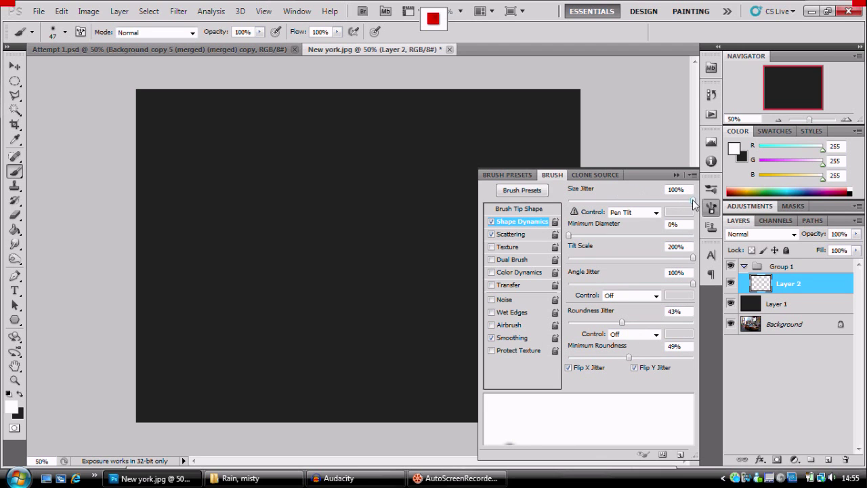
# - Lower Size Jitter, set Scattering to 1000% with Count 2, and collapse the Brush panel
pyautogui.moveTo(692, 201); pyautogui.dragTo(665, 200)
pyautogui.click(509, 234)
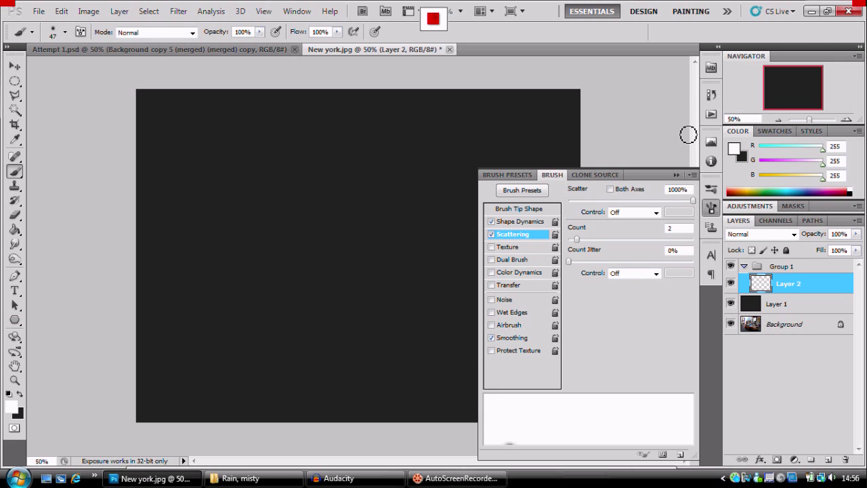
pyautogui.click(712, 210)
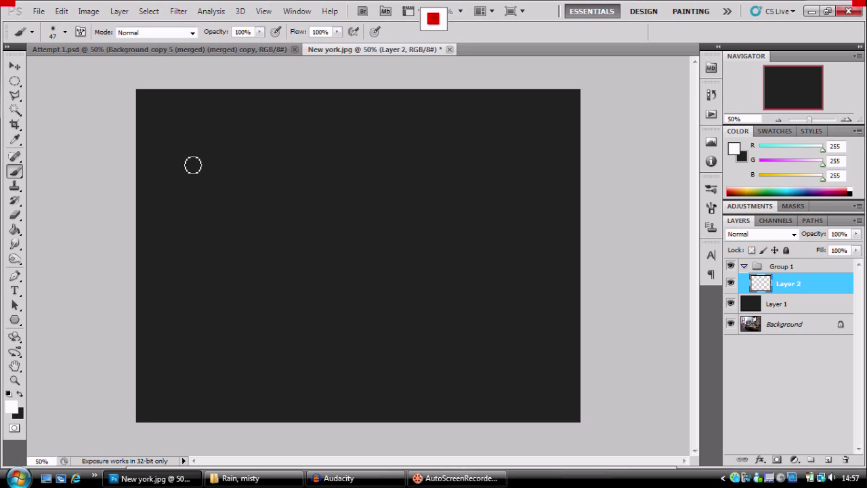
# - Scatter small white dots, then paint a large 257 px soft drop stretched upward into a blob
pyautogui.moveTo(193, 166)
pyautogui.mouseDown()
pyautogui.moveTo(299, 257)
pyautogui.moveTo(480, 319)
pyautogui.moveTo(461, 218)
pyautogui.moveTo(304, 183)
pyautogui.moveTo(193, 368)
pyautogui.moveTo(194, 394)
pyautogui.moveTo(539, 202)
pyautogui.moveTo(537, 153)
pyautogui.moveTo(181, 196)
pyautogui.moveTo(438, 103)
pyautogui.moveTo(404, 200)
pyautogui.moveTo(158, 105)
pyautogui.moveTo(416, 120)
pyautogui.mouseUp()
pyautogui.rightClick(451, 325)
pyautogui.moveTo(519, 333); pyautogui.dragTo(554, 325)
pyautogui.click(426, 292)
pyautogui.click(337, 347)
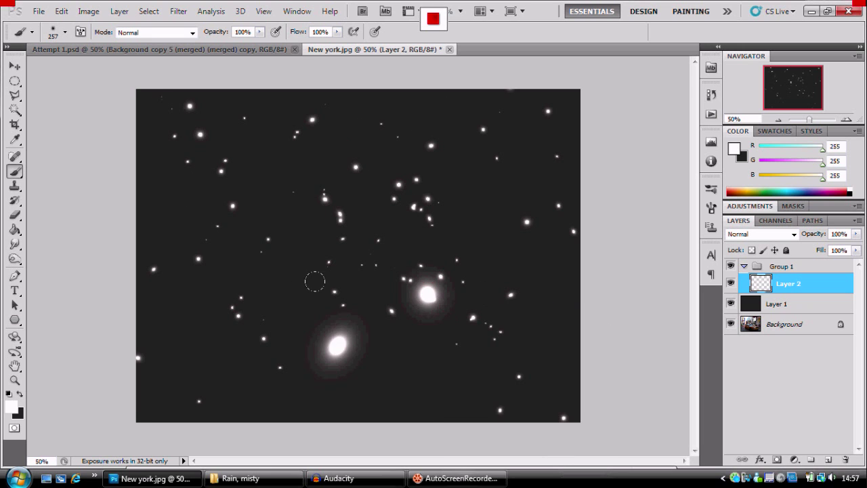
pyautogui.moveTo(314, 292)
pyautogui.mouseDown()
pyautogui.moveTo(315, 304)
pyautogui.moveTo(313, 275)
pyautogui.mouseUp()
# - Shrink the brush to 108 px and paint a small soft drop stretched downward
pyautogui.rightClick(316, 274)
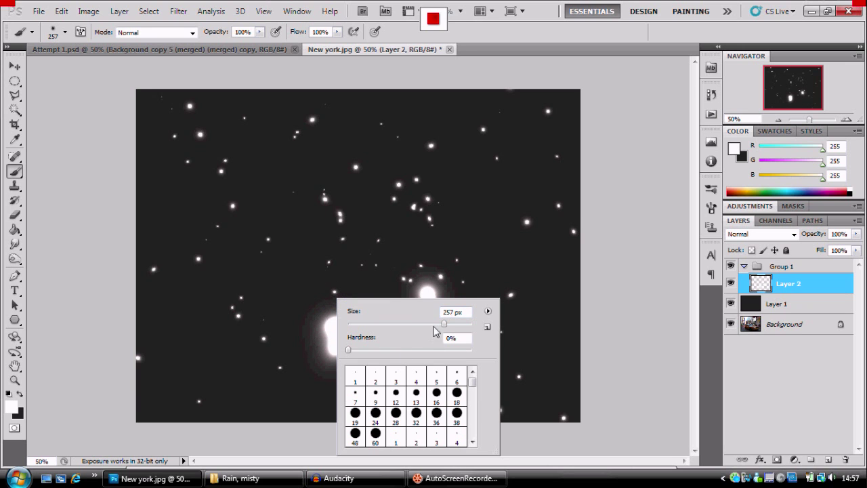
pyautogui.moveTo(414, 332); pyautogui.dragTo(410, 332)
pyautogui.press('Return')
pyautogui.click(270, 237)
pyautogui.moveTo(270, 236); pyautogui.dragTo(271, 270)
pyautogui.click(383, 134)
# - Stamp many soft white drops across the canvas, including a cluster near the lower right
pyautogui.click(430, 126)
pyautogui.click(320, 185)
pyautogui.click(400, 256)
pyautogui.click(403, 309)
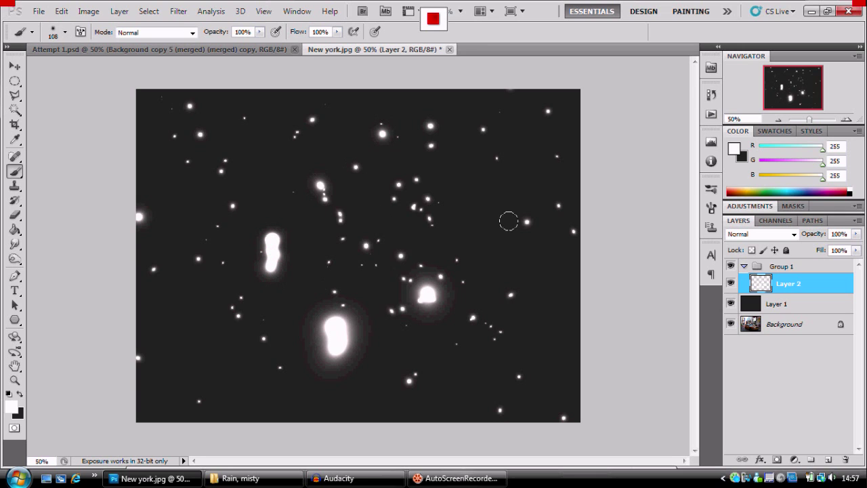
pyautogui.click(494, 229)
pyautogui.click(420, 221)
pyautogui.click(398, 98)
pyautogui.click(394, 130)
pyautogui.click(285, 205)
pyautogui.click(469, 204)
pyautogui.click(333, 311)
pyautogui.click(551, 309)
pyautogui.click(559, 380)
pyautogui.click(512, 384)
pyautogui.click(524, 399)
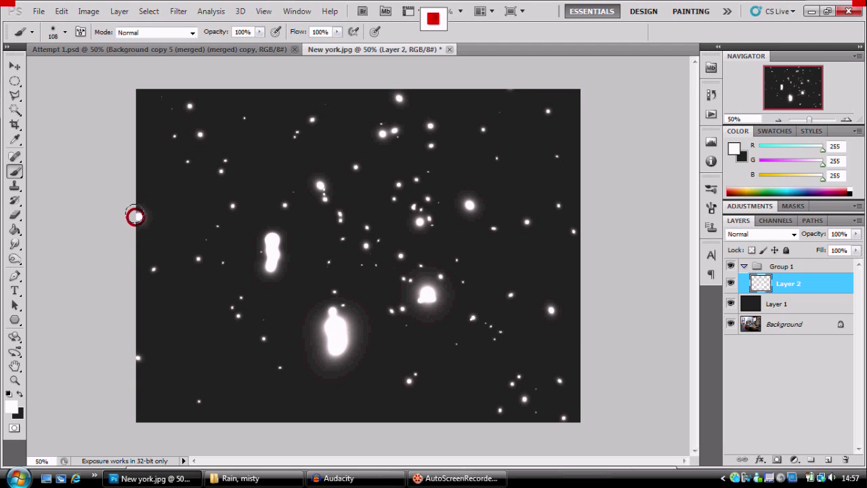
# - Enlarge the left-edge drop and paint a vertical streak near the centre with a blob at its base
pyautogui.click(137, 216)
pyautogui.click(417, 216)
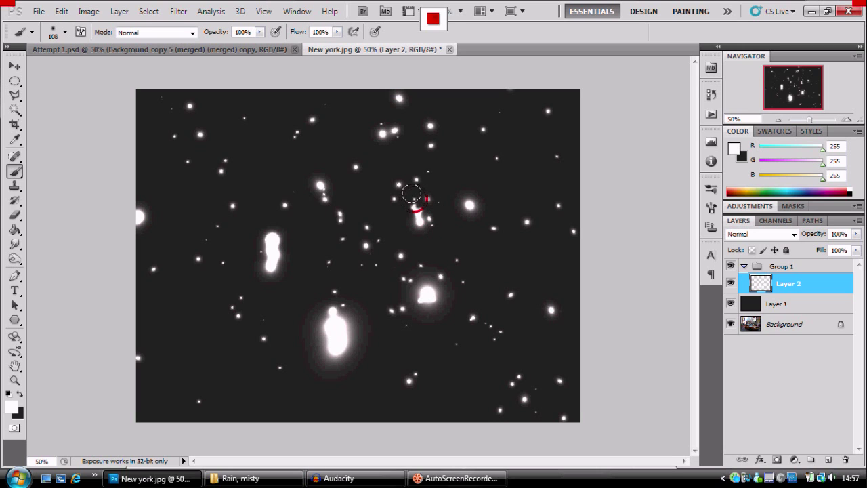
pyautogui.moveTo(417, 214); pyautogui.dragTo(414, 180)
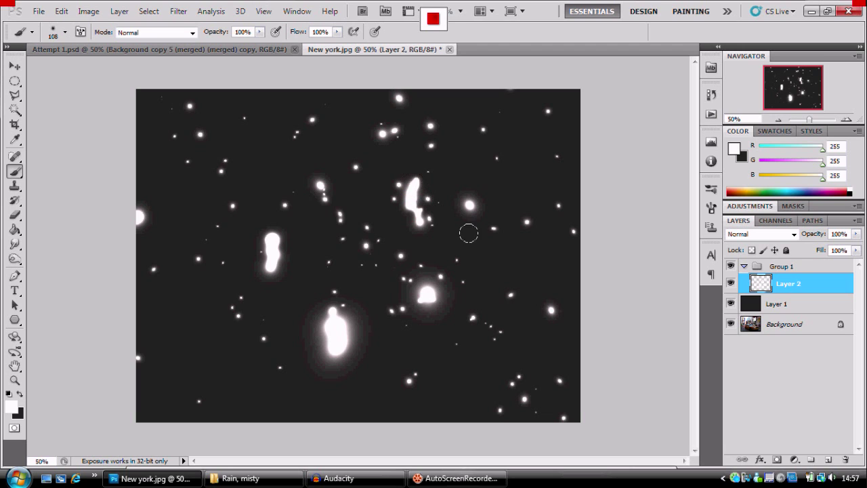
pyautogui.click(411, 169)
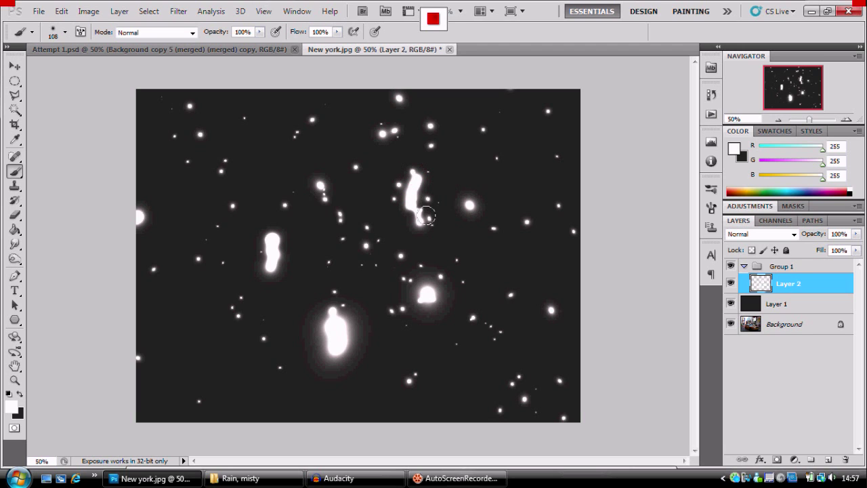
pyautogui.click(426, 218)
pyautogui.click(291, 153)
pyautogui.click(278, 157)
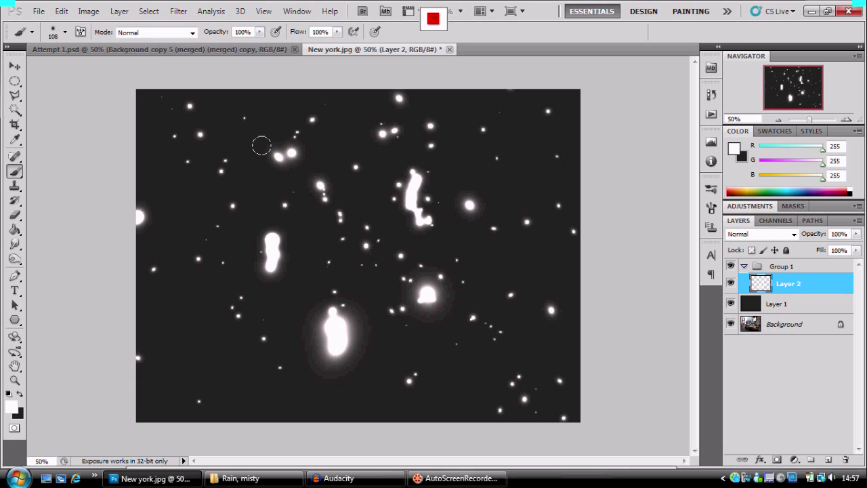
# - Add small white drops in the lower left and build up the drop below the centre
pyautogui.click(240, 329)
pyautogui.click(221, 361)
pyautogui.click(276, 289)
pyautogui.click(191, 332)
pyautogui.click(181, 320)
pyautogui.click(218, 335)
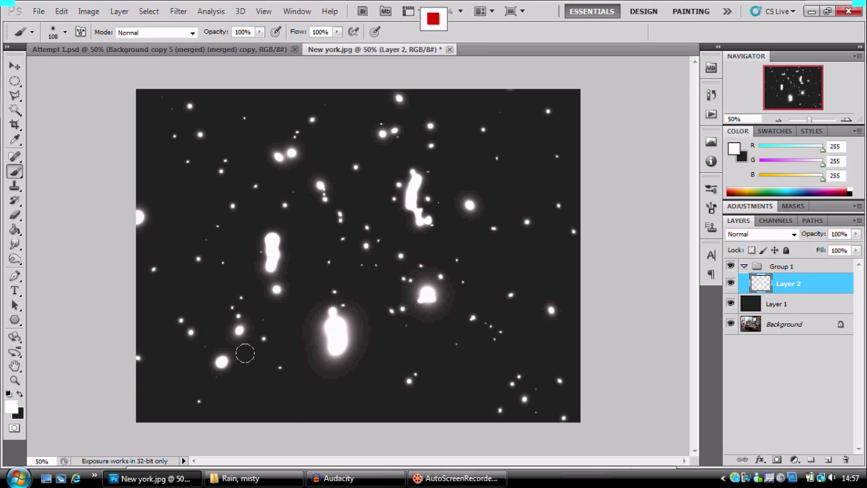
pyautogui.click(283, 419)
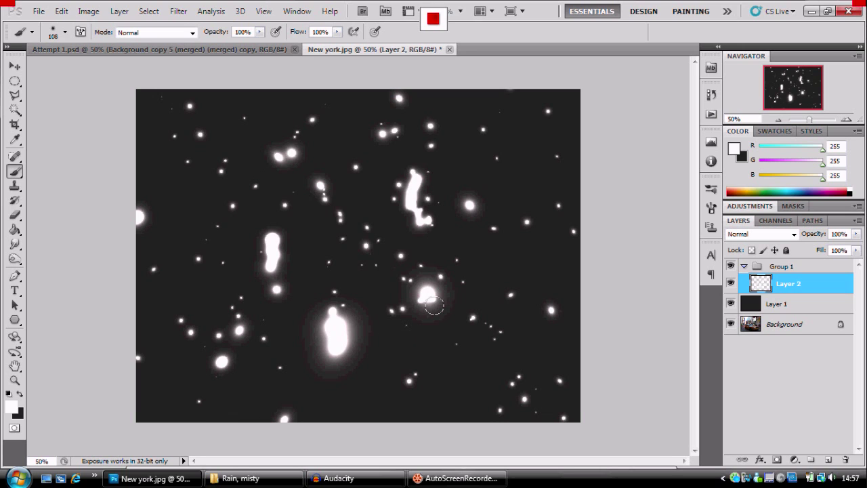
pyautogui.click(428, 296)
# - Dab more drops on the right side and paint a tall elongated drop there
pyautogui.click(550, 215)
pyautogui.click(529, 223)
pyautogui.click(474, 222)
pyautogui.click(491, 269)
pyautogui.click(472, 265)
pyautogui.click(508, 248)
pyautogui.moveTo(508, 248); pyautogui.dragTo(515, 273)
pyautogui.click(516, 268)
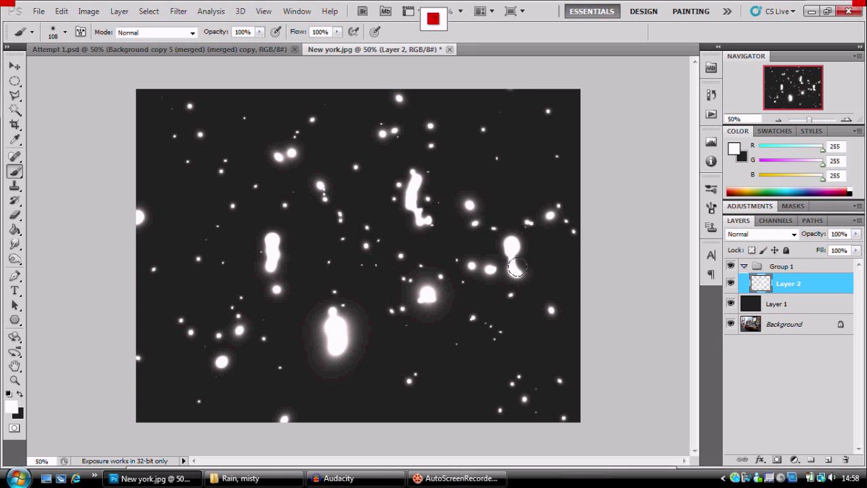
# - Scatter further white drops across the canvas and along the left edge
pyautogui.click(513, 288)
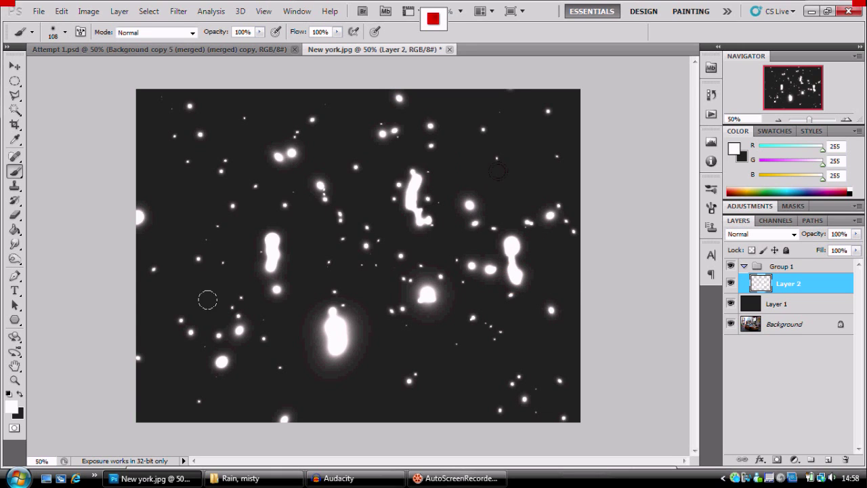
pyautogui.click(458, 321)
pyautogui.click(428, 230)
pyautogui.click(218, 260)
pyautogui.click(149, 320)
pyautogui.click(222, 320)
pyautogui.click(146, 126)
pyautogui.click(221, 147)
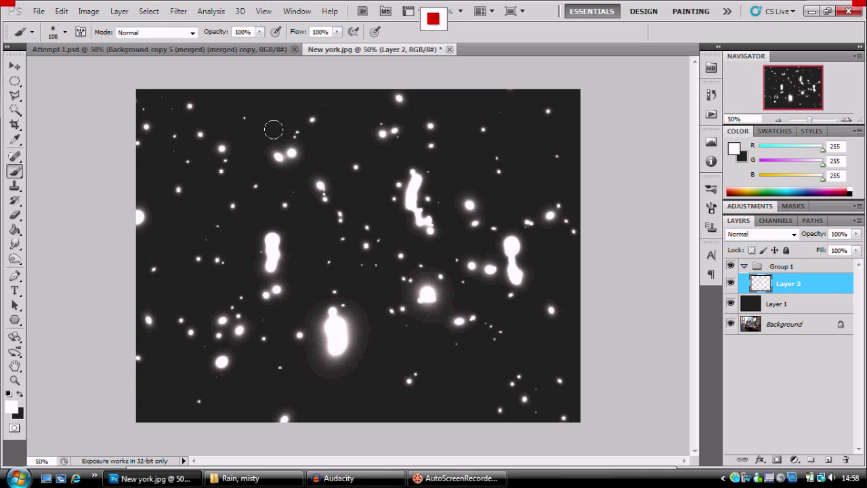
# - Merge Layer 2, Group 1 and Layer 1 into one Background layer with Layer > Flatten Image
pyautogui.click(172, 11)
pyautogui.moveTo(156, 17)
pyautogui.moveTo(120, 12)
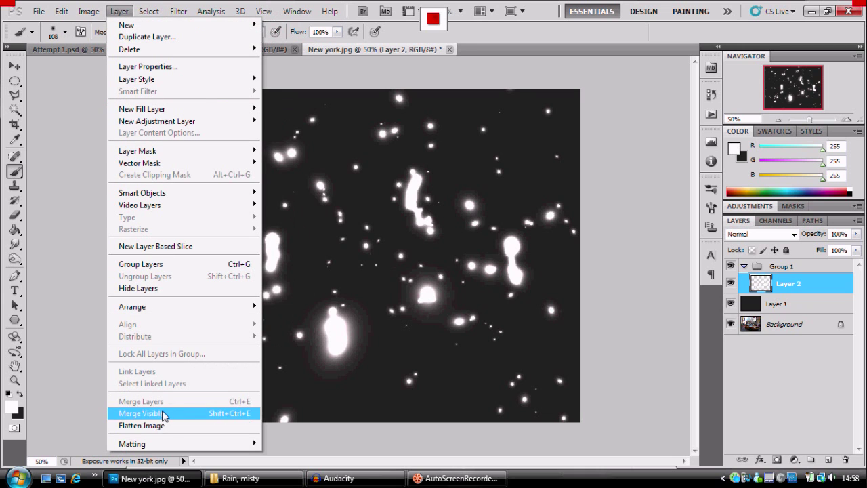
pyautogui.click(173, 430)
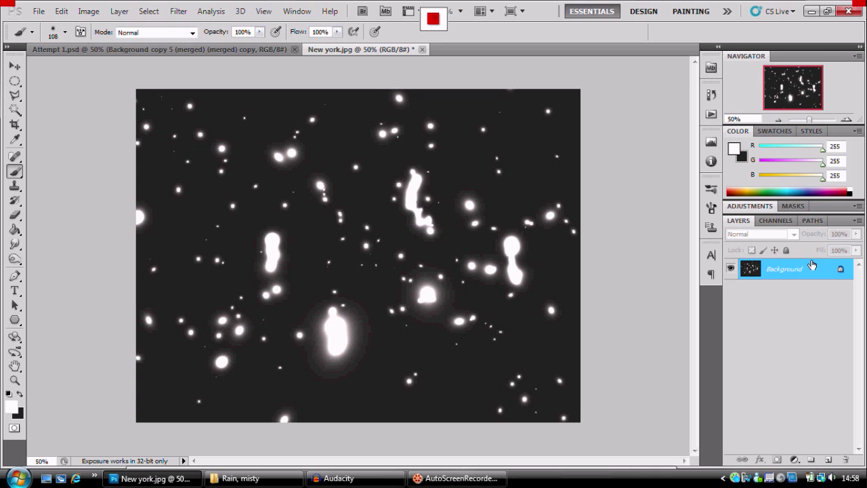
pyautogui.click(119, 11)
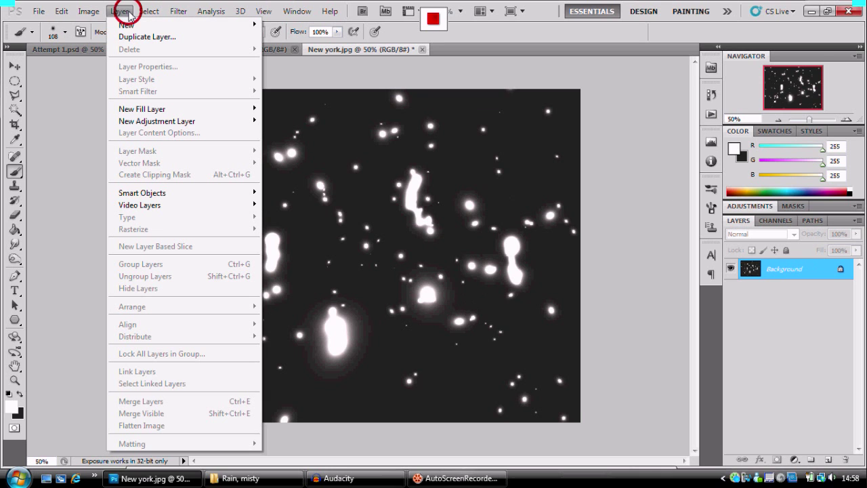
pyautogui.click(787, 269)
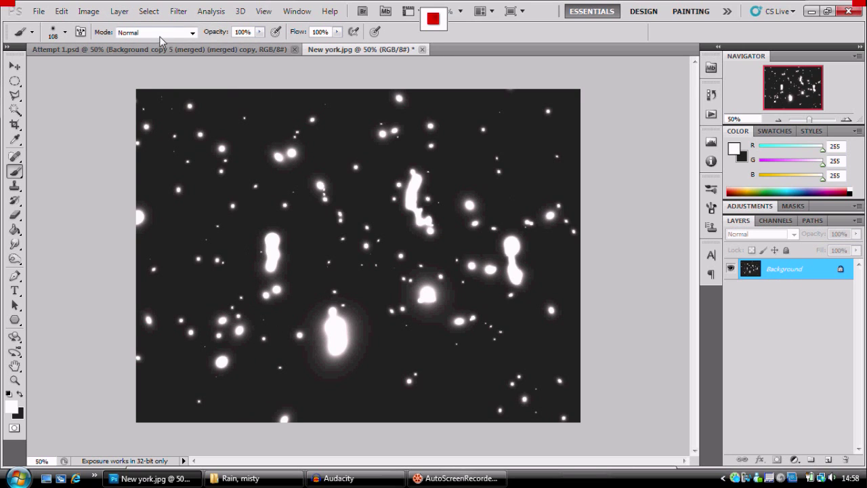
# - Apply Levels with input levels 129 / 1.00 / 161, turning the drops crisp white on black
pyautogui.click(88, 12)
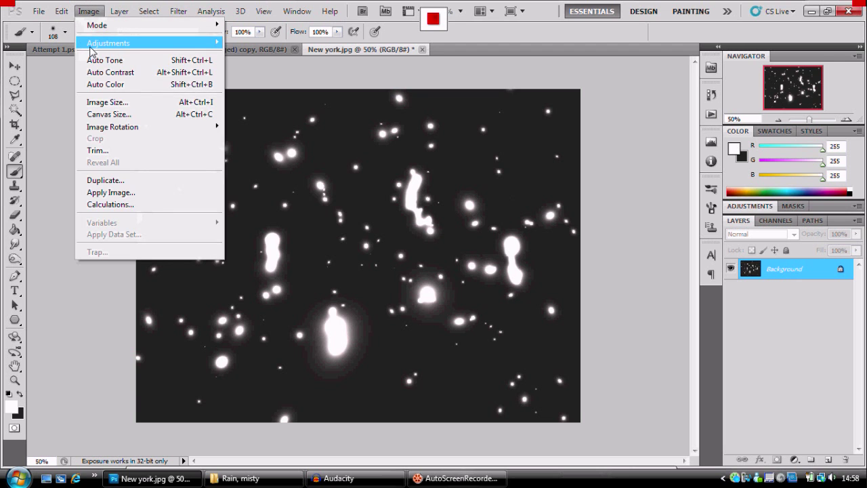
pyautogui.moveTo(93, 48)
pyautogui.click(275, 52)
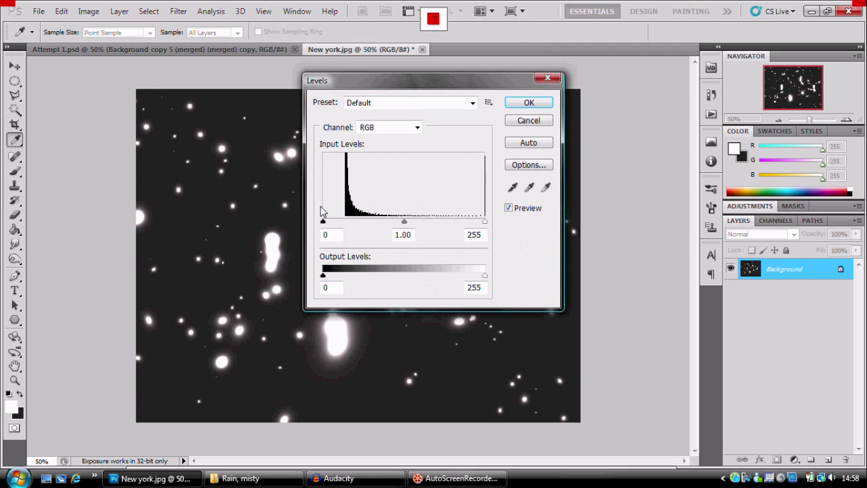
pyautogui.click(322, 222)
pyautogui.moveTo(324, 223); pyautogui.dragTo(410, 235)
pyautogui.moveTo(485, 222); pyautogui.dragTo(427, 232)
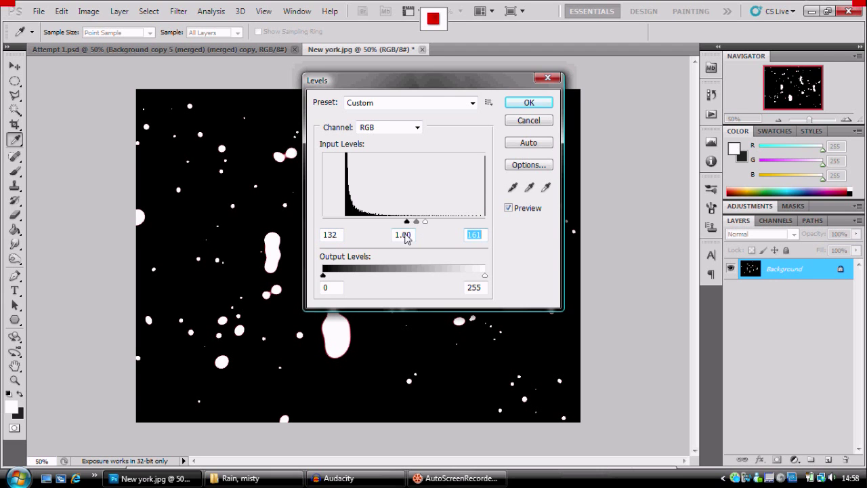
pyautogui.click(406, 225)
pyautogui.moveTo(410, 227)
pyautogui.mouseDown()
pyautogui.moveTo(400, 227)
pyautogui.moveTo(458, 219)
pyautogui.moveTo(405, 231)
pyautogui.mouseUp()
pyautogui.click(405, 229)
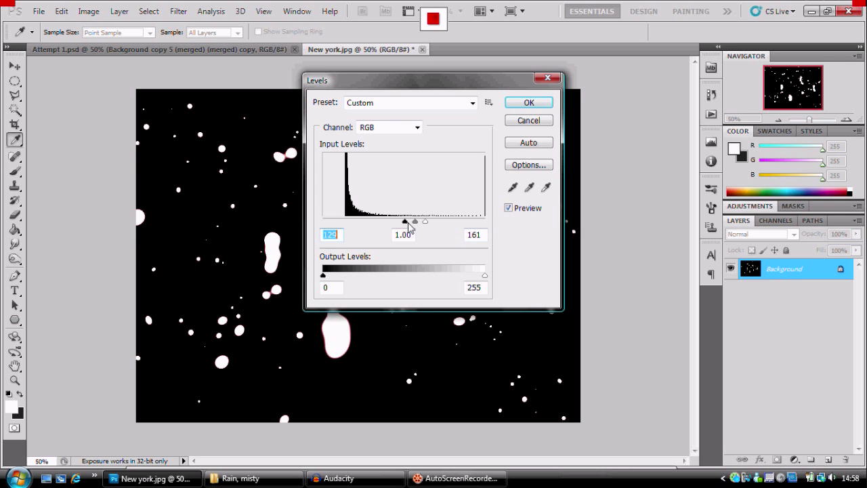
pyautogui.click(513, 102)
pyautogui.press('b')
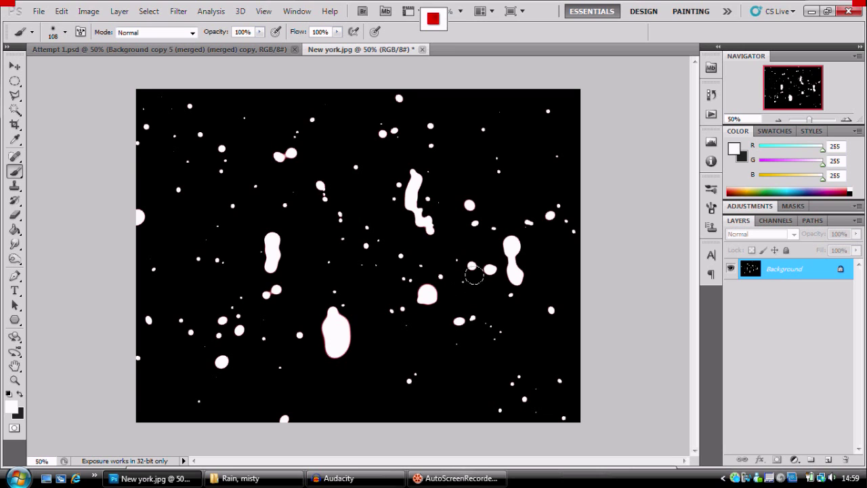
# - Duplicate the Background layer, delete its black area with the Magic Wand, and deselect
pyautogui.moveTo(765, 280); pyautogui.dragTo(826, 460)
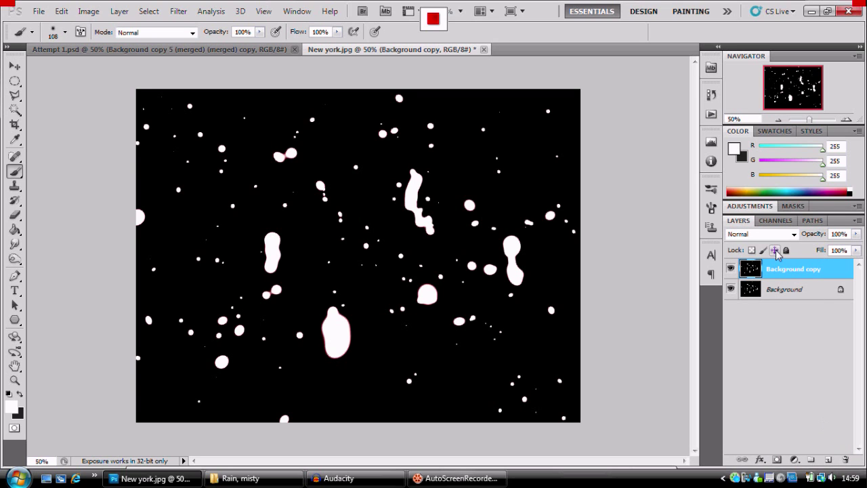
pyautogui.click(14, 110)
pyautogui.click(203, 107)
pyautogui.rightClick(202, 105)
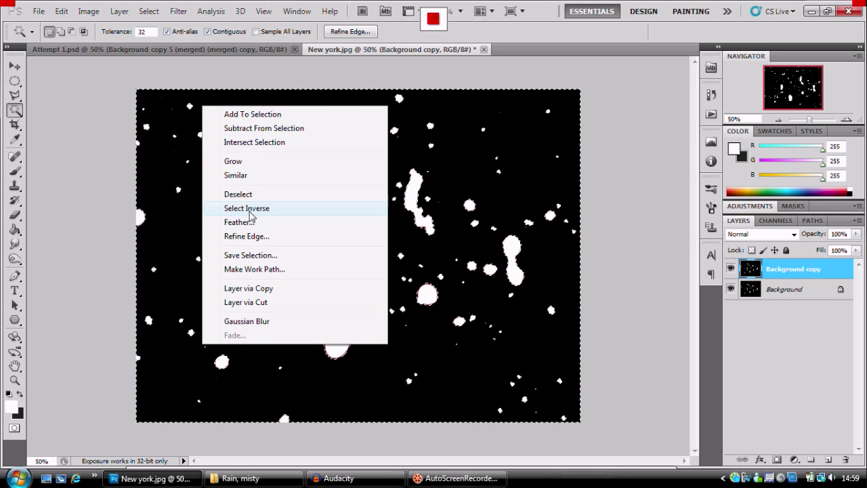
pyautogui.click(249, 212)
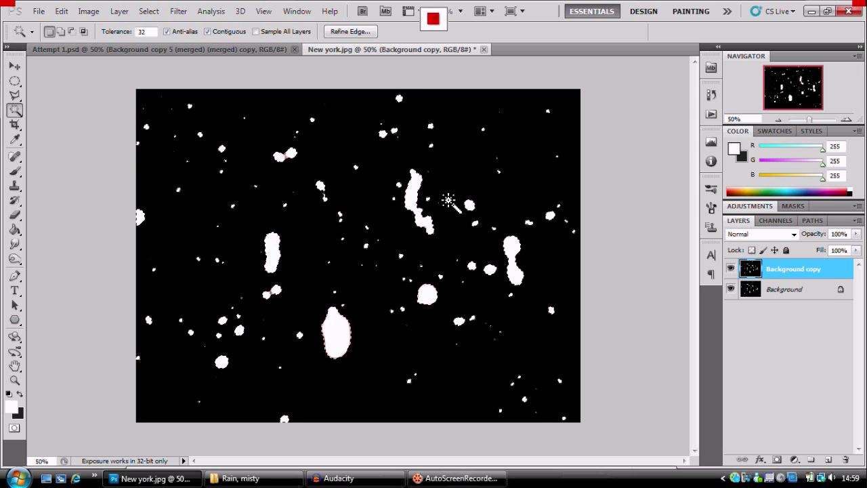
pyautogui.click(458, 145)
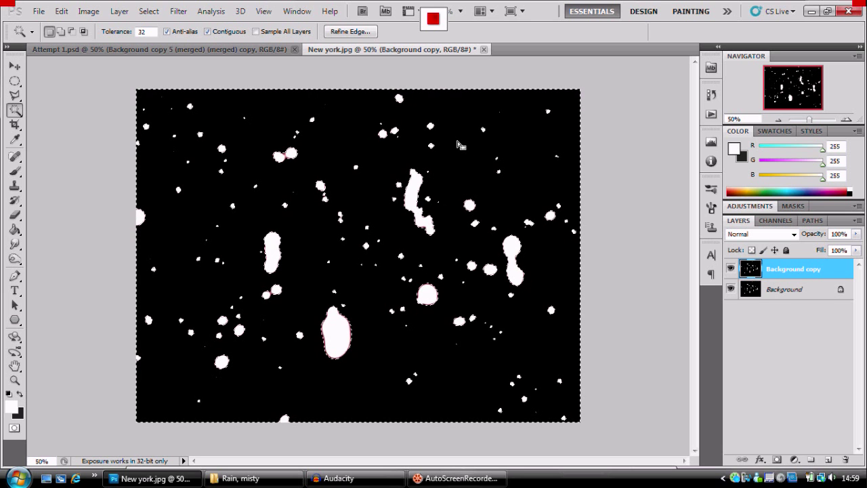
pyautogui.press('Delete')
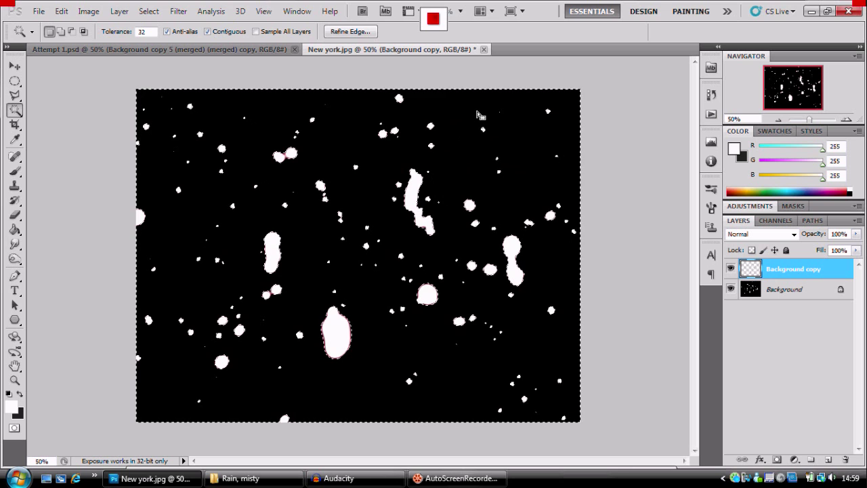
pyautogui.hotkey('ctrl', 'd')
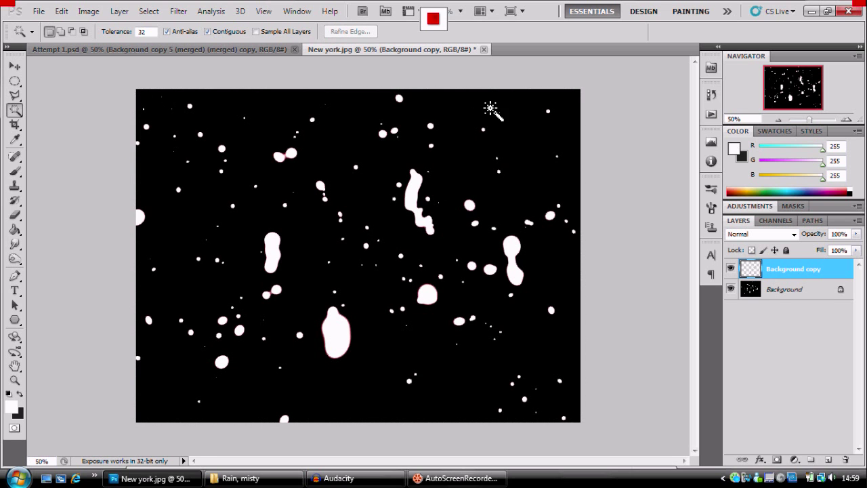
# - Open New york - Copy, move the white drops layer over its taxi photo, and duplicate the photo layer
pyautogui.click(265, 480)
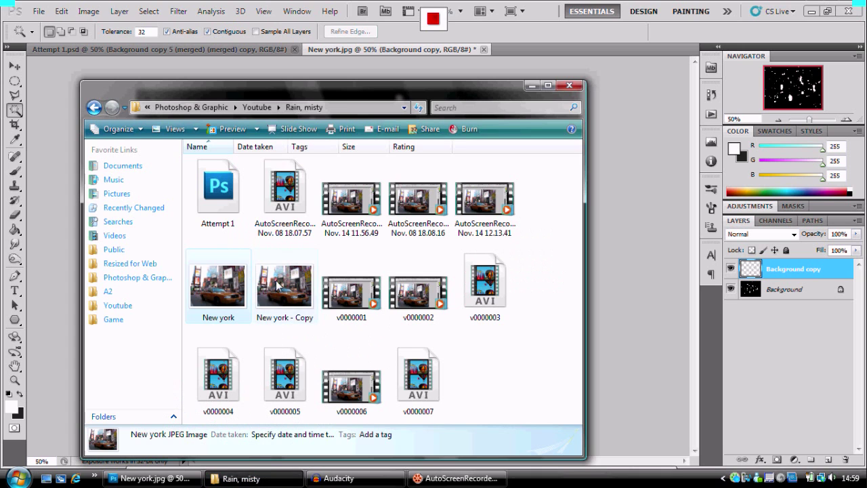
pyautogui.moveTo(285, 288); pyautogui.dragTo(501, 58)
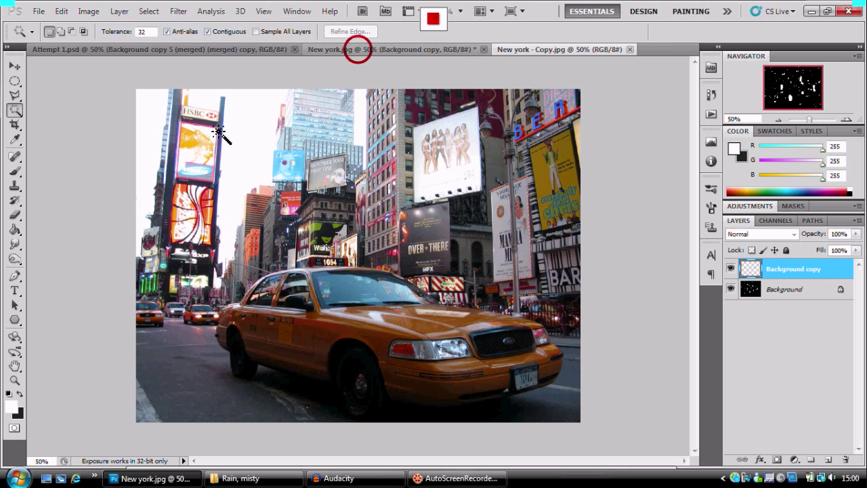
pyautogui.click(345, 52)
pyautogui.click(14, 66)
pyautogui.moveTo(443, 139); pyautogui.dragTo(370, 213)
pyautogui.moveTo(316, 225)
pyautogui.mouseDown()
pyautogui.moveTo(293, 223)
pyautogui.moveTo(316, 239)
pyautogui.mouseUp()
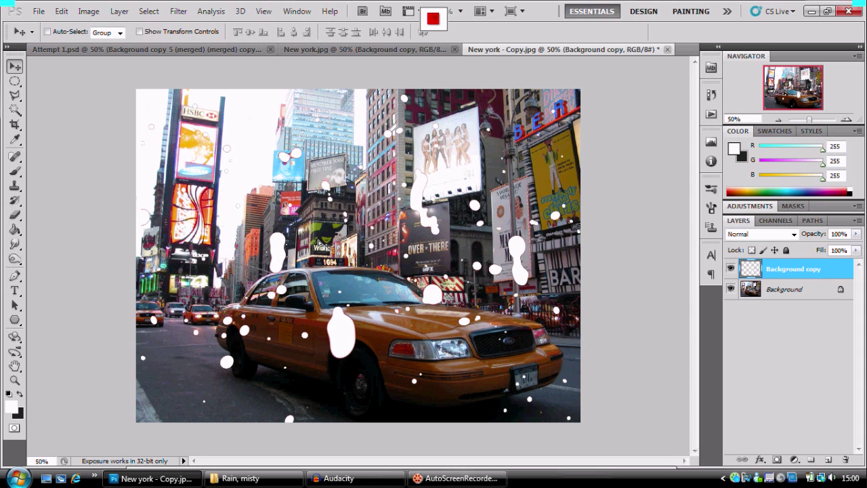
pyautogui.moveTo(325, 244); pyautogui.dragTo(320, 241)
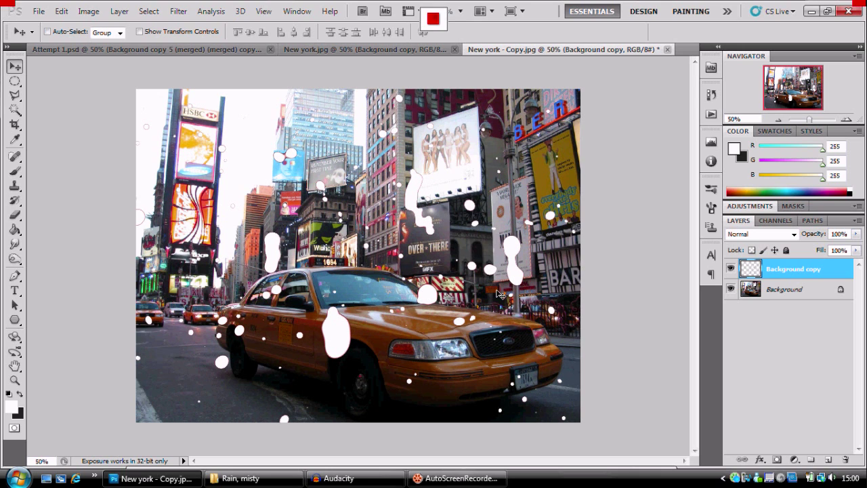
pyautogui.moveTo(791, 289); pyautogui.dragTo(824, 457)
pyautogui.click(777, 290)
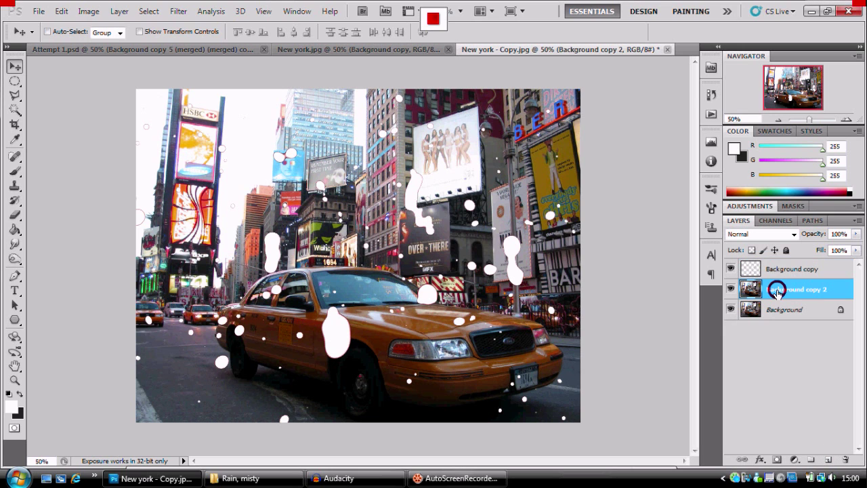
# - Give Background copy 2 a 20.5-pixel Gaussian Blur, then select the Background copy raindrop layer
pyautogui.click(175, 11)
pyautogui.moveTo(186, 127)
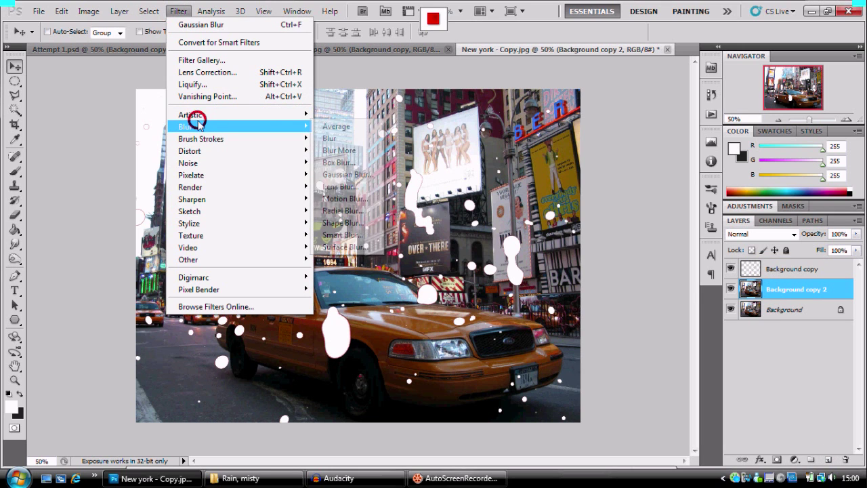
pyautogui.click(353, 175)
pyautogui.click(490, 213)
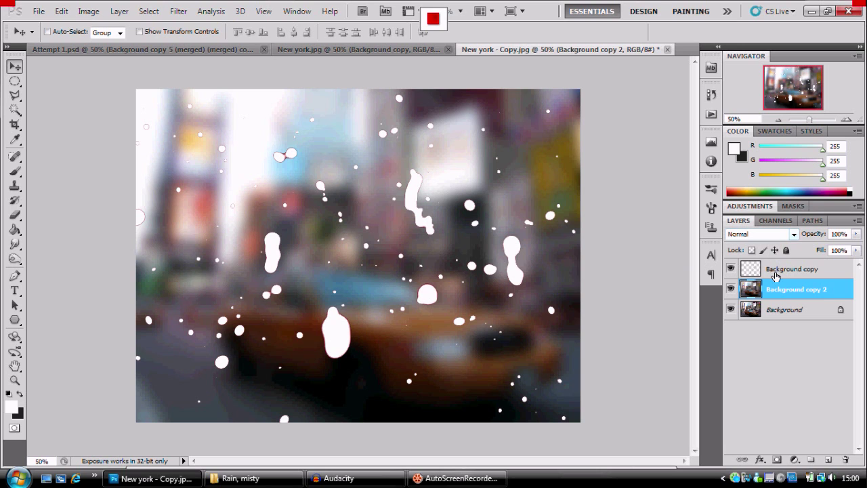
pyautogui.click(774, 270)
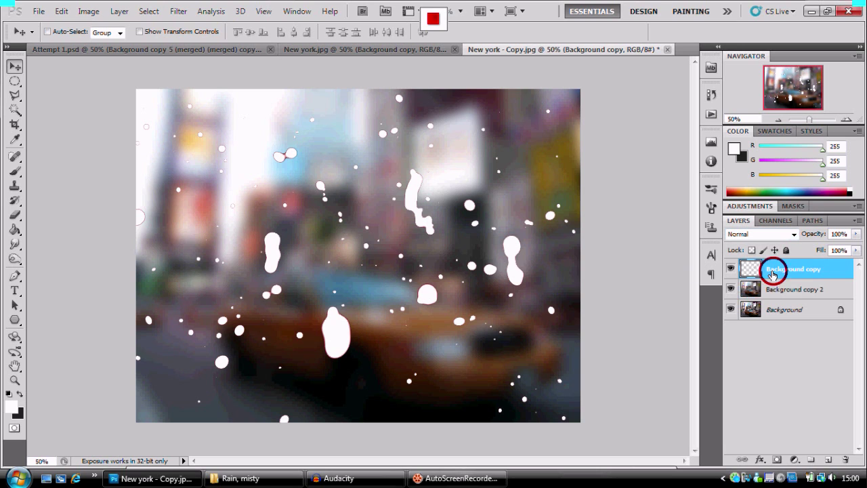
# - In the raindrop layer's Blending Options, set Fill Opacity to 0%
pyautogui.click(759, 462)
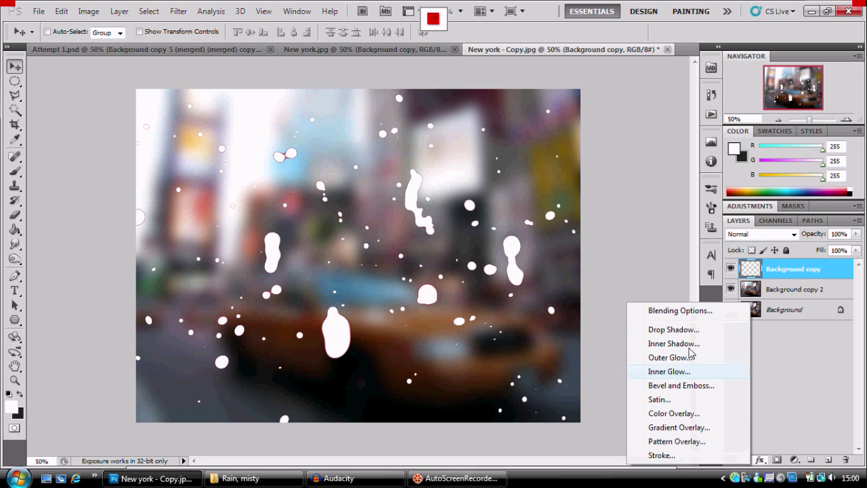
pyautogui.click(677, 310)
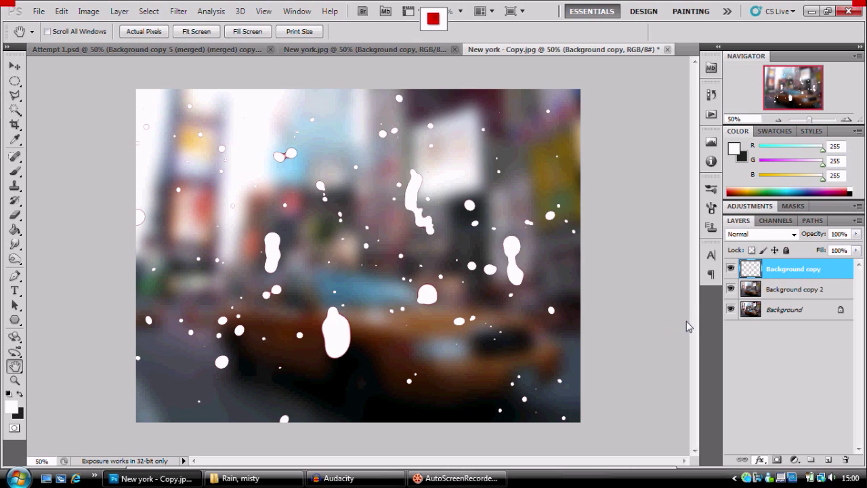
pyautogui.moveTo(555, 144); pyautogui.dragTo(472, 144)
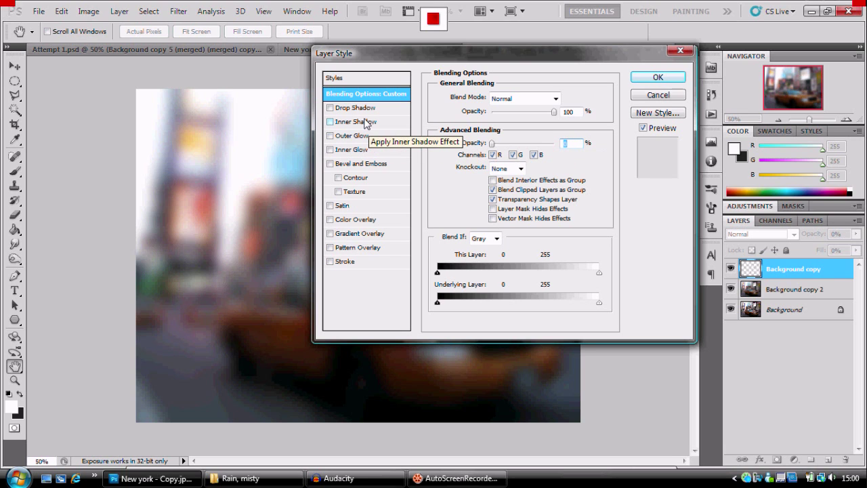
# - Enable Inner Shadow with a white colour in Linear Dodge (Add) mode
pyautogui.click(363, 122)
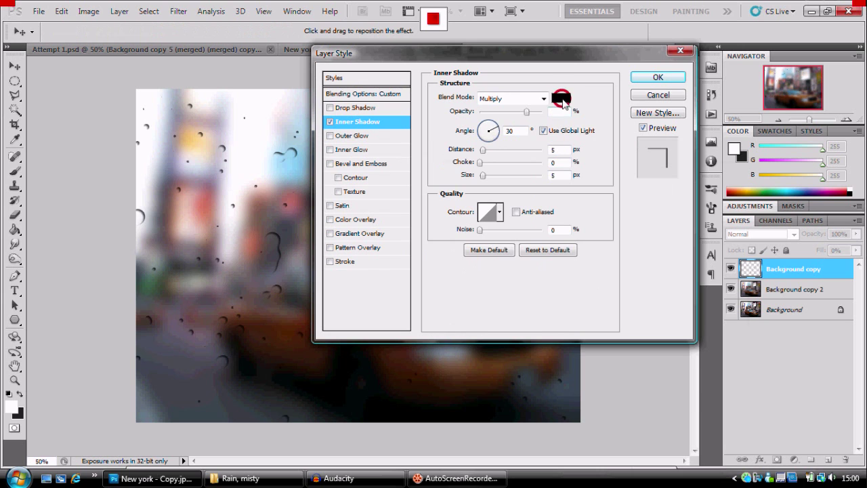
pyautogui.click(561, 98)
pyautogui.moveTo(436, 203); pyautogui.dragTo(405, 204)
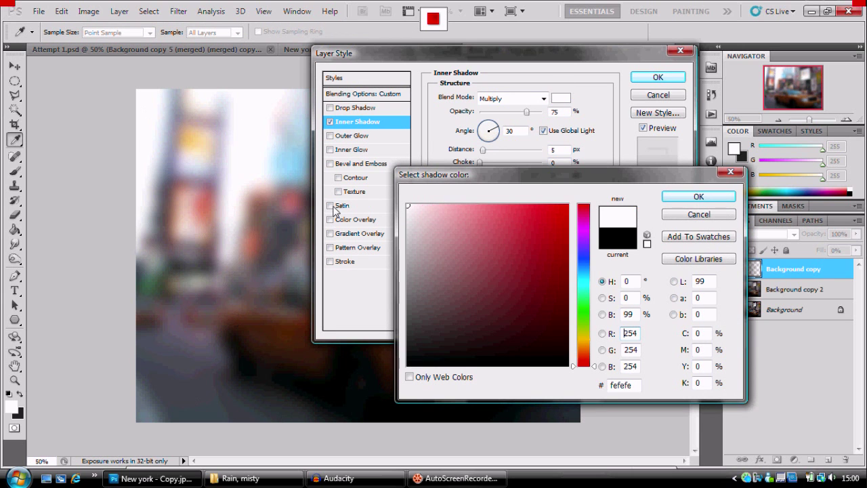
pyautogui.click(698, 196)
pyautogui.click(543, 98)
pyautogui.click(524, 233)
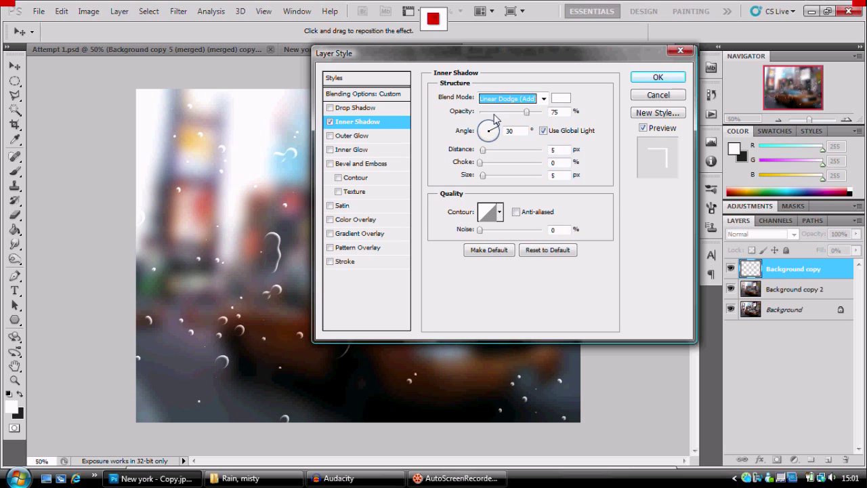
# - Set the inner shadow angle to 90 and distance to 3
pyautogui.click(519, 127)
pyautogui.press('Tab')
pyautogui.write('90')
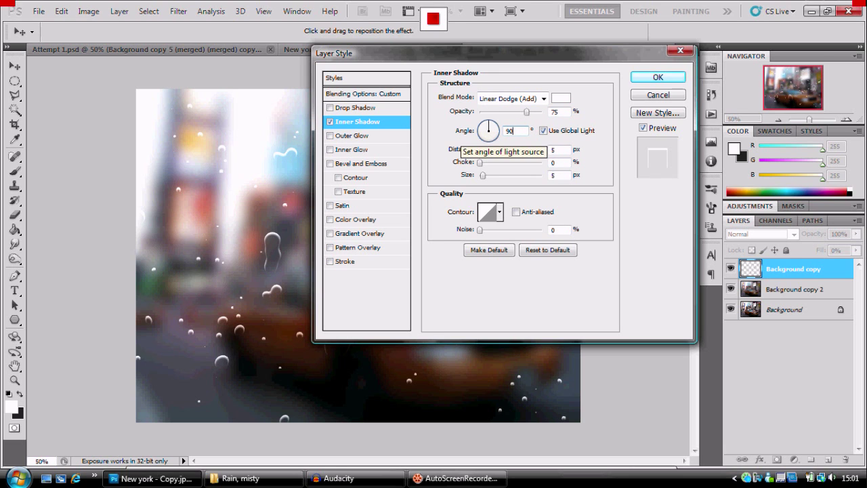
pyautogui.press('Tab')
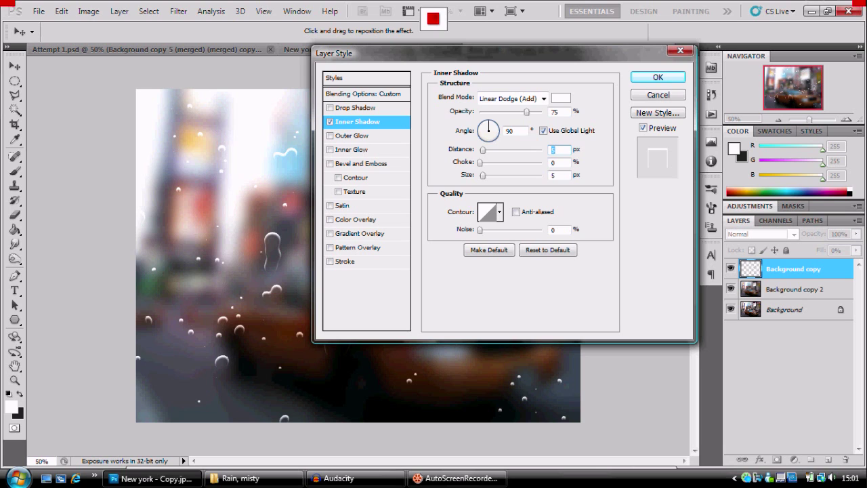
pyautogui.write('3')
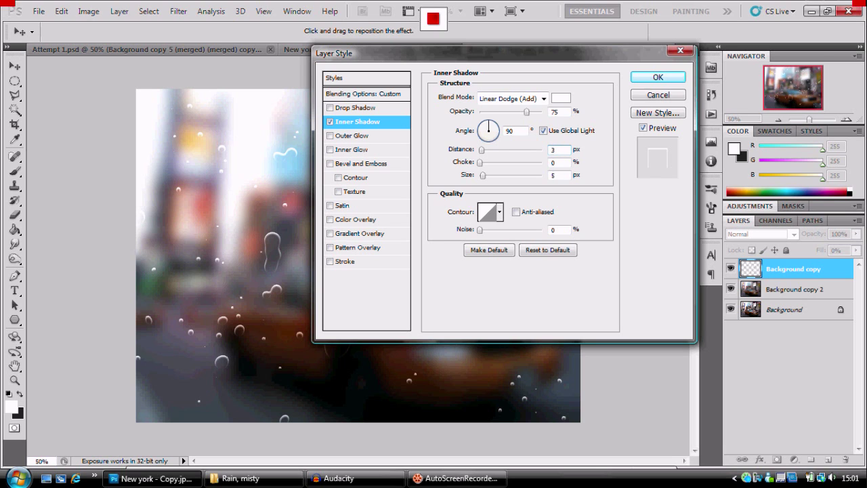
pyautogui.press('Tab')
# - Give the inner shadow the Cone contour at about 51% opacity, and enable Bevel and Emboss
pyautogui.click(496, 212)
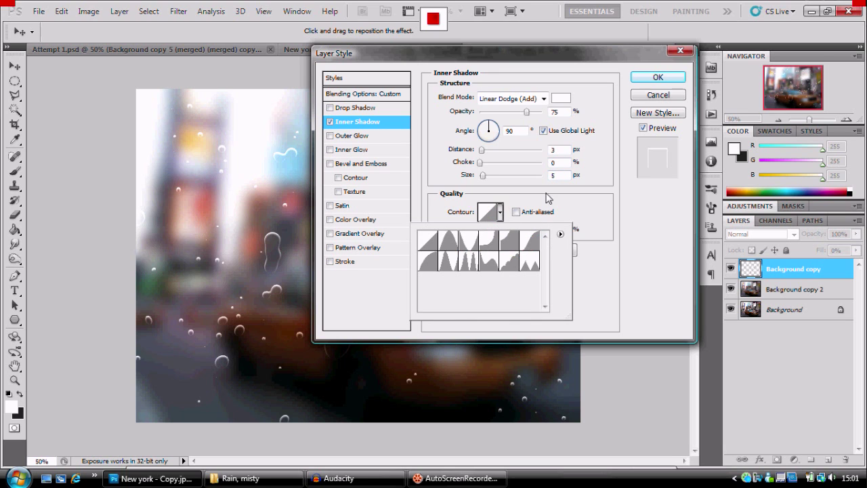
pyautogui.click(445, 242)
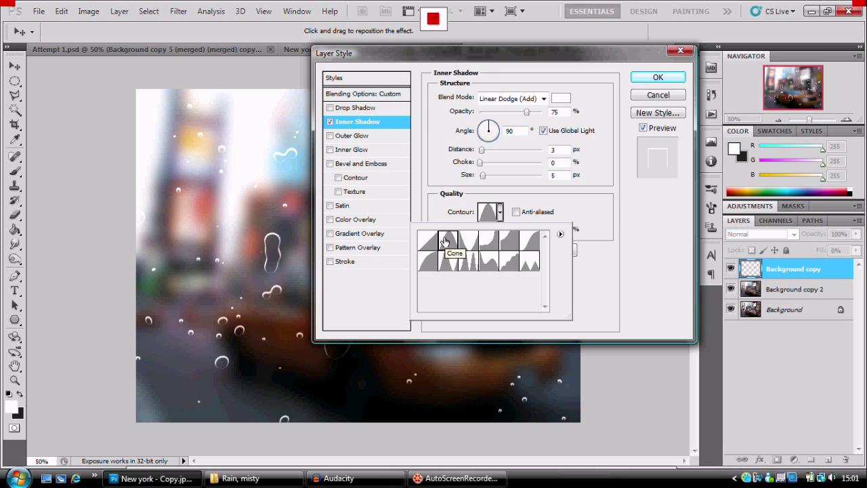
pyautogui.click(619, 214)
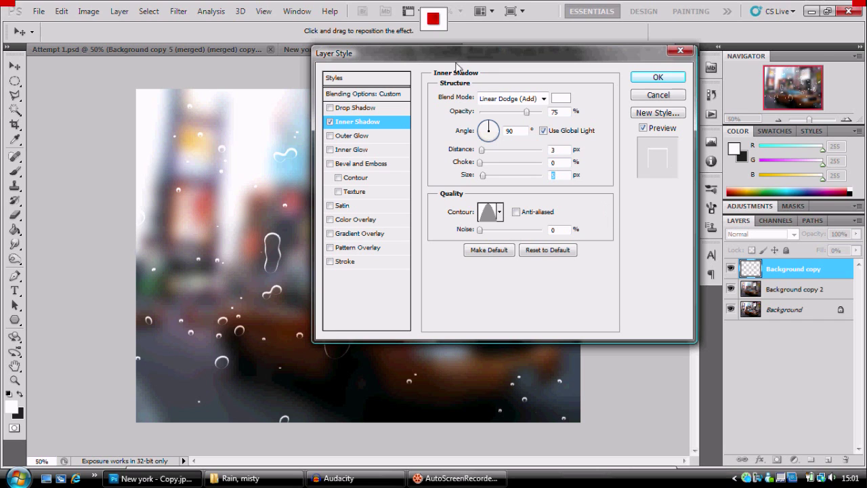
pyautogui.click(509, 113)
pyautogui.click(511, 111)
pyautogui.click(512, 112)
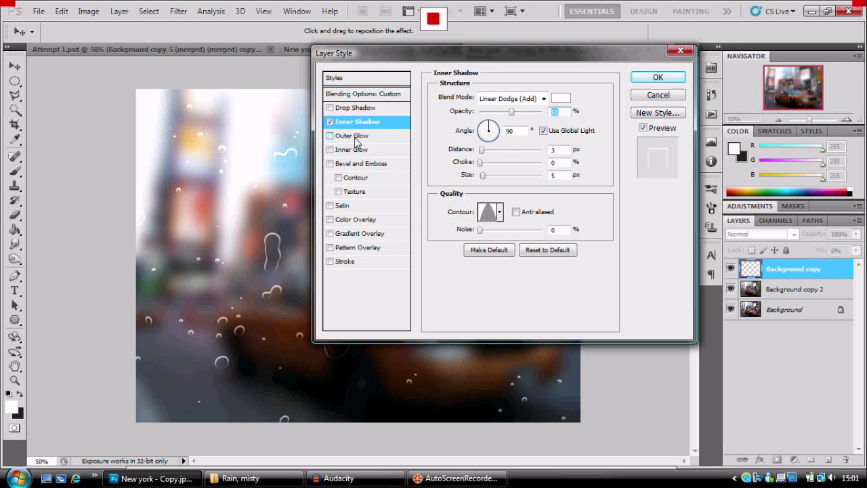
pyautogui.click(353, 165)
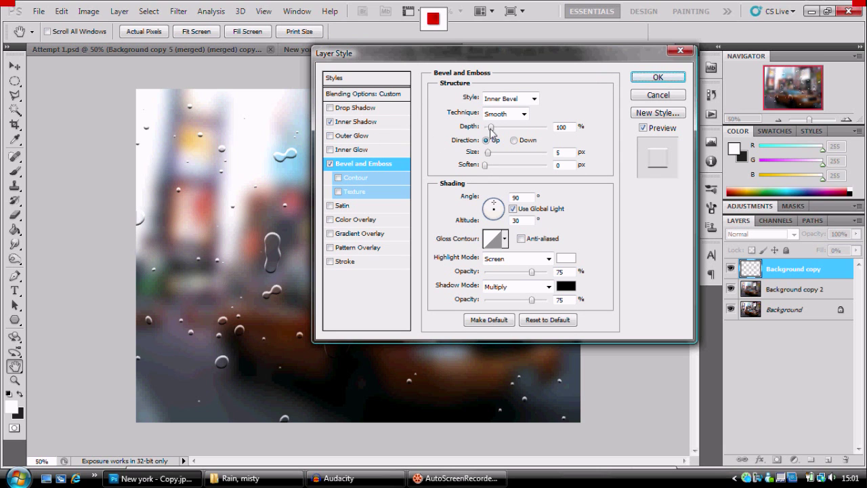
# - Set the bevel to Depth 358%, Direction Down, Size 7 px and Soften 6 px
pyautogui.moveTo(490, 127); pyautogui.dragTo(510, 135)
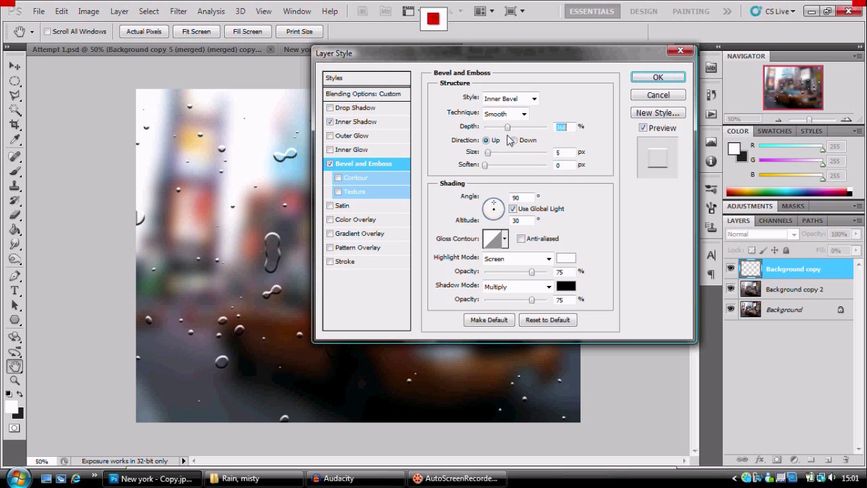
pyautogui.click(514, 140)
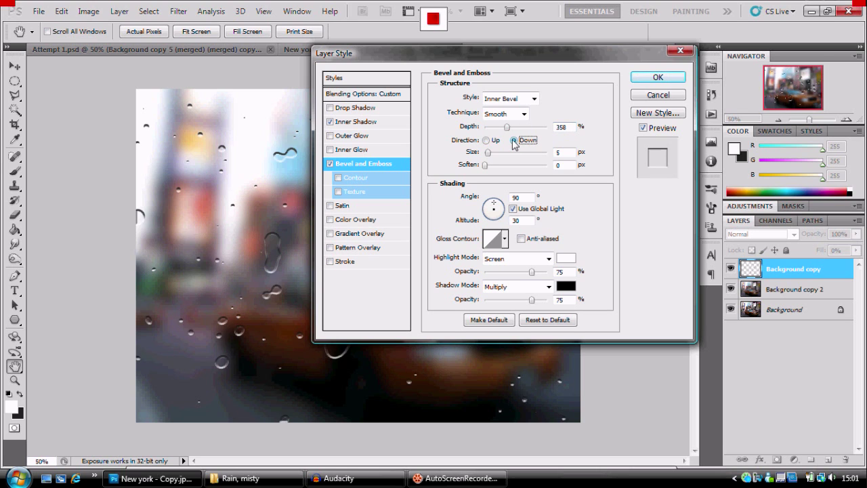
pyautogui.moveTo(494, 156); pyautogui.dragTo(491, 158)
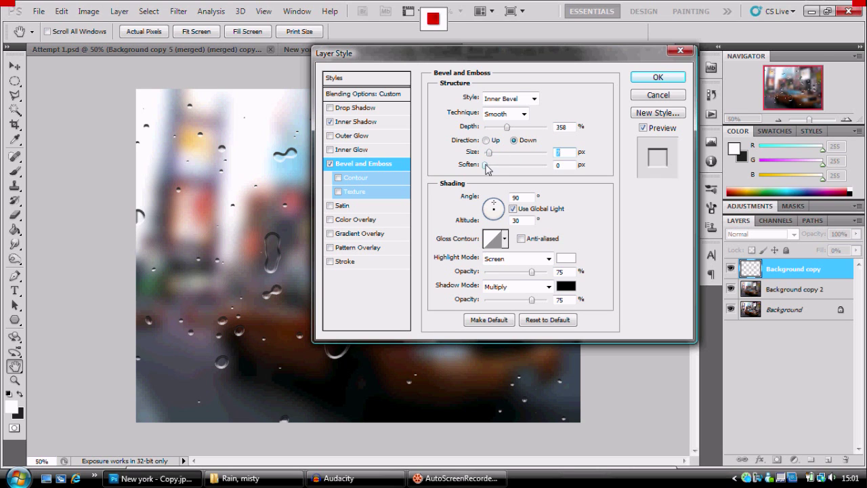
pyautogui.click(484, 168)
pyautogui.moveTo(485, 166); pyautogui.dragTo(509, 168)
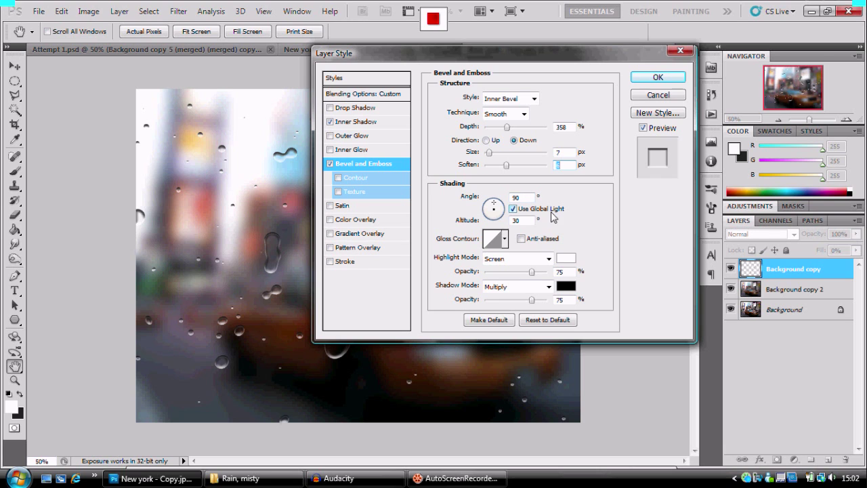
# - Set the bevel light angle to 54°, altitude 42°, with the Cove - Deep gloss contour
pyautogui.click(522, 197)
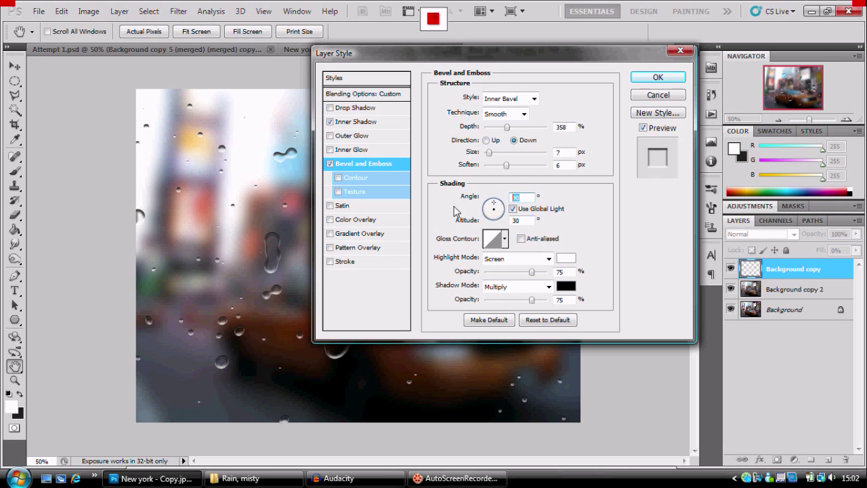
pyautogui.write('54')
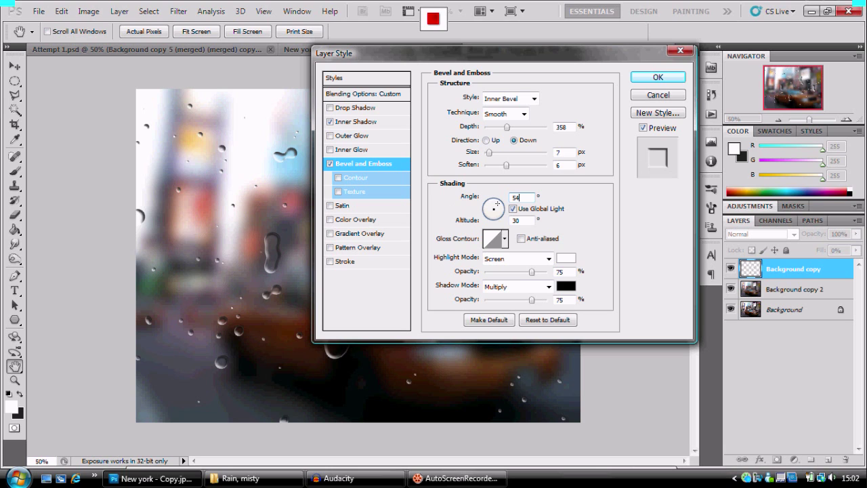
pyautogui.press('Tab')
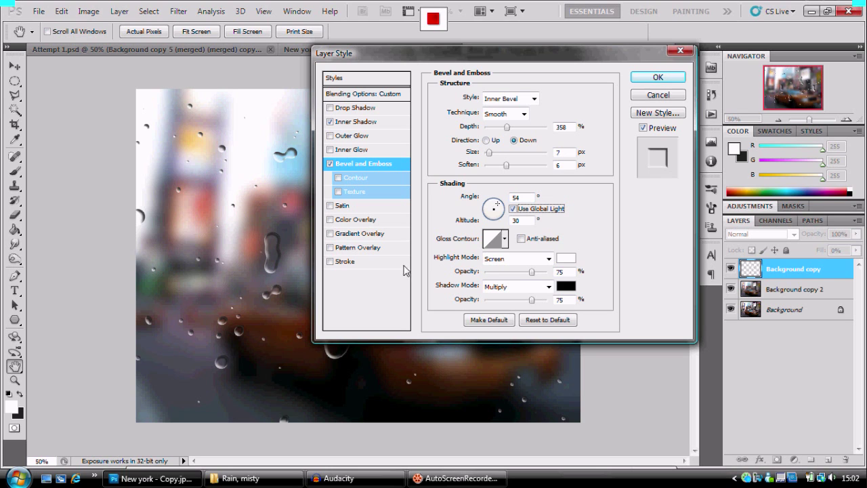
pyautogui.doubleClick(527, 220)
pyautogui.write('42')
pyautogui.click(601, 225)
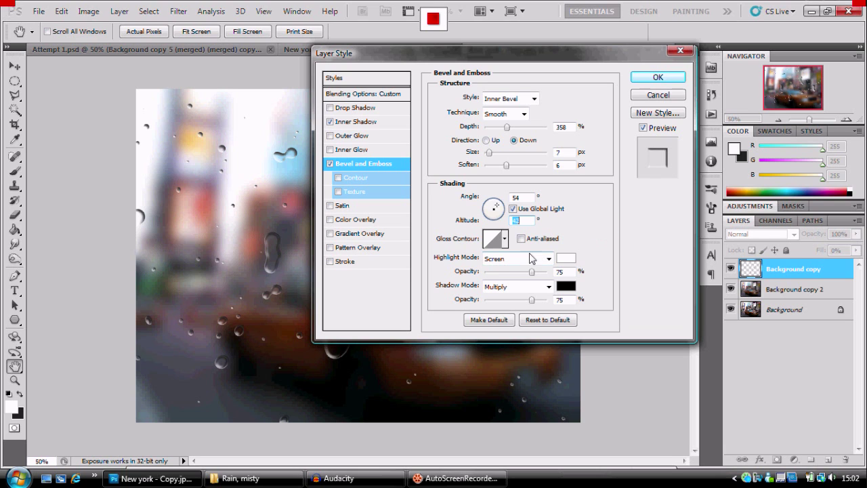
pyautogui.click(504, 241)
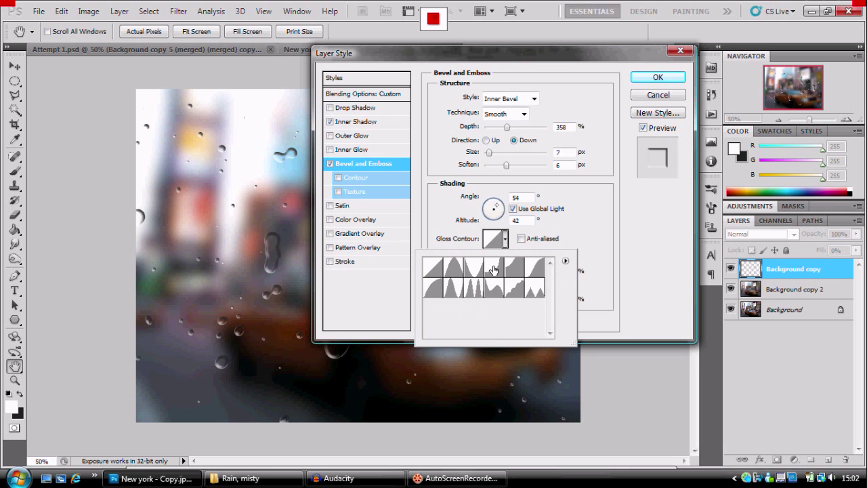
pyautogui.click(493, 266)
pyautogui.click(596, 229)
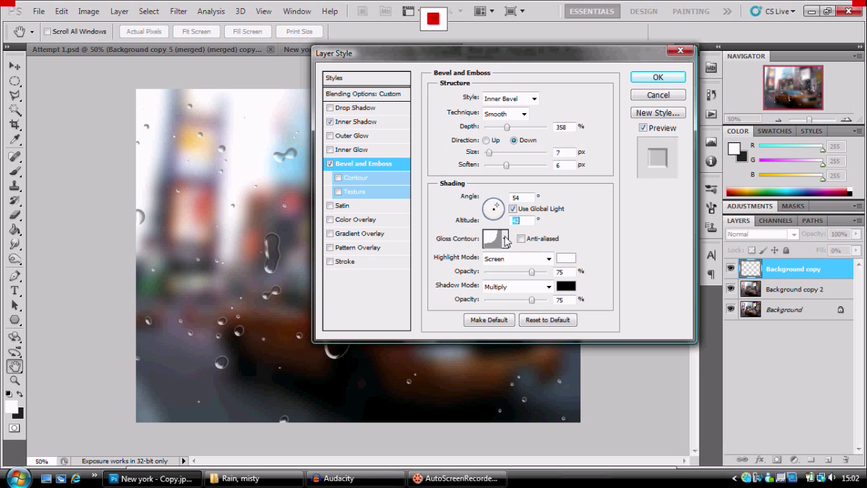
# - Blend the bevel highlight as Color Dodge at 79% and lower the Multiply shadow to 51%
pyautogui.click(550, 260)
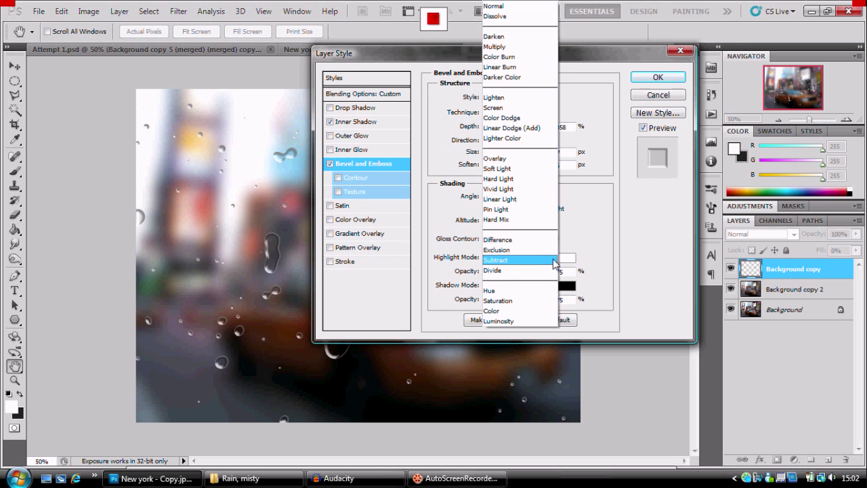
pyautogui.click(513, 117)
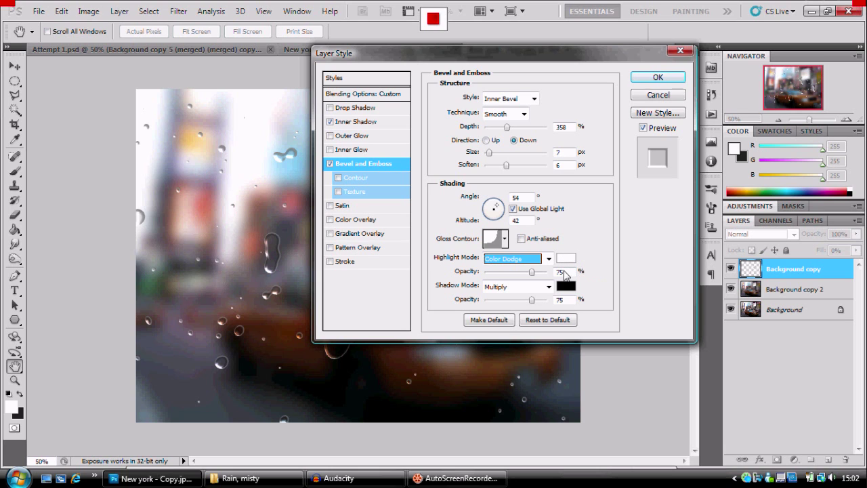
pyautogui.moveTo(533, 271); pyautogui.dragTo(534, 272)
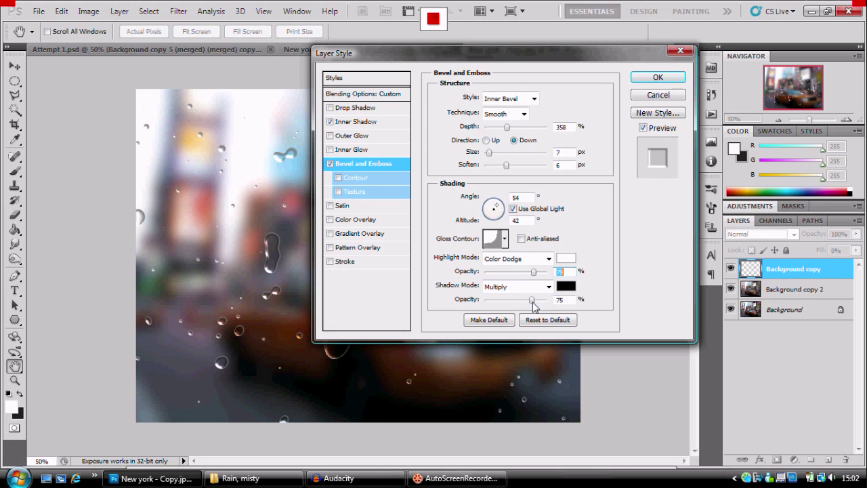
pyautogui.moveTo(534, 303)
pyautogui.mouseDown()
pyautogui.moveTo(507, 303)
pyautogui.moveTo(516, 304)
pyautogui.mouseUp()
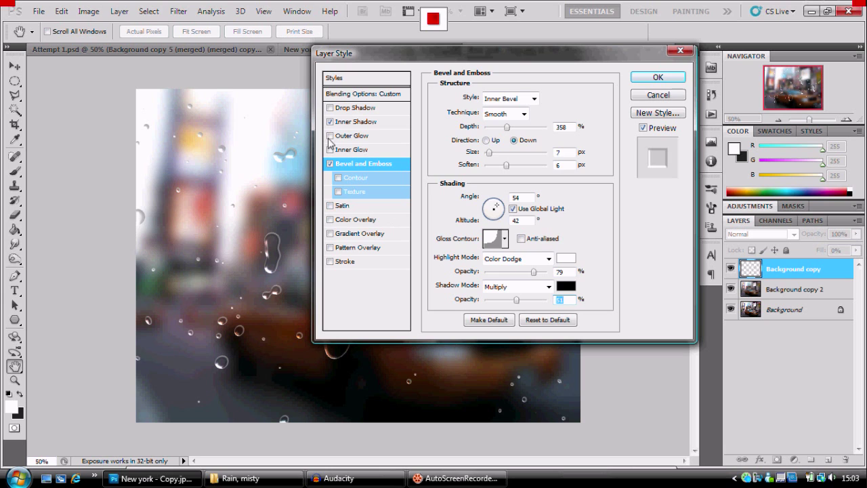
# - Add a black Inner Glow in Darken mode at 41% opacity with an enlarged size
pyautogui.click(344, 153)
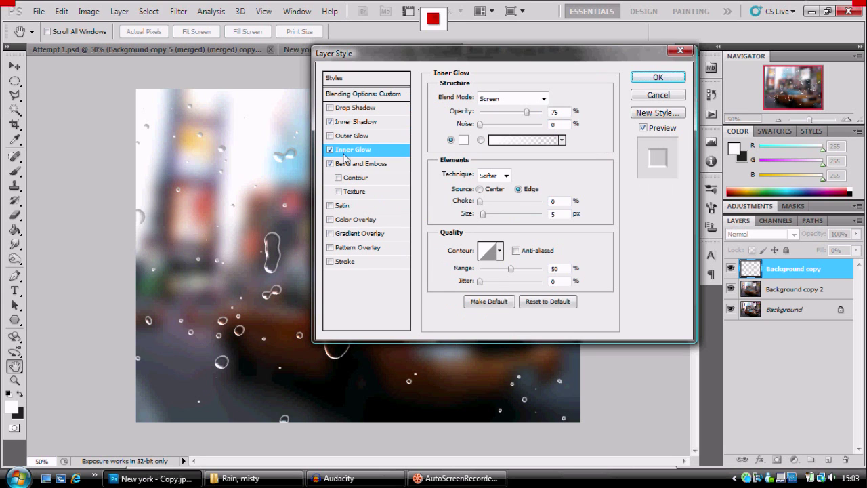
pyautogui.click(543, 99)
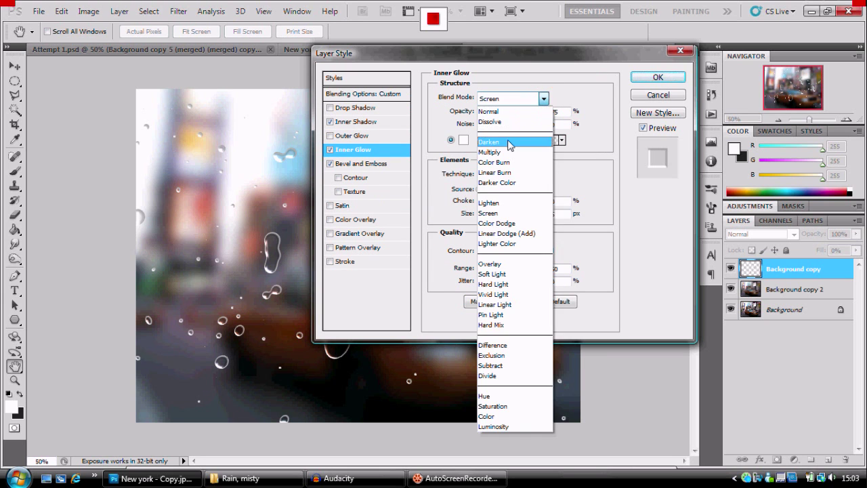
pyautogui.click(507, 139)
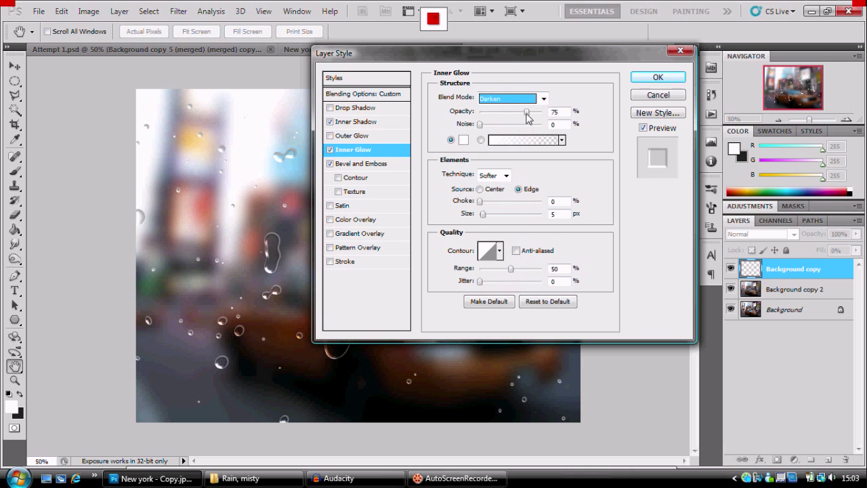
pyautogui.moveTo(522, 114); pyautogui.dragTo(505, 115)
pyautogui.click(463, 140)
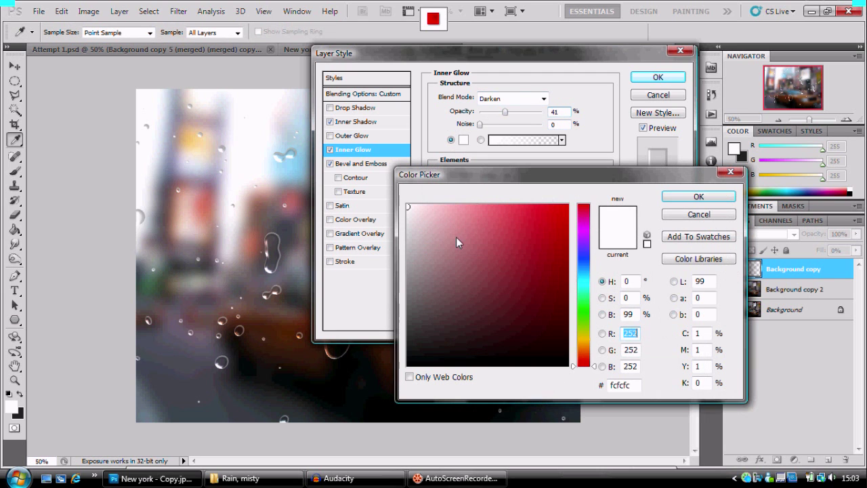
pyautogui.click(407, 365)
pyautogui.click(677, 198)
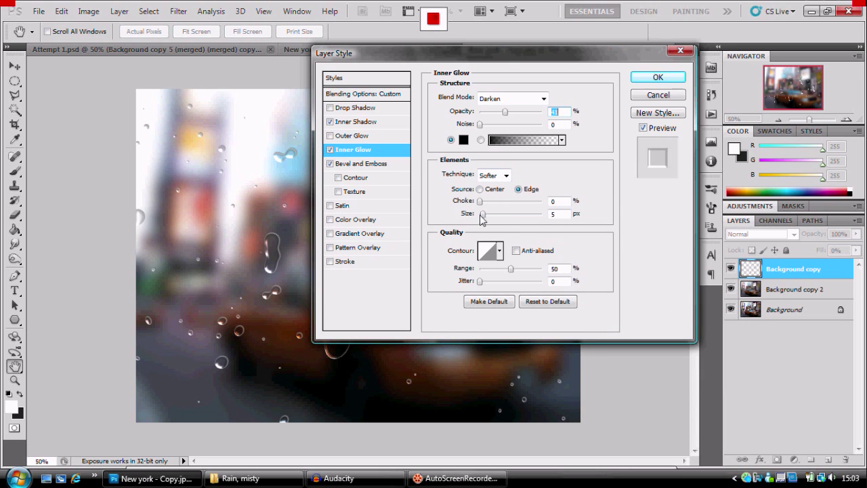
pyautogui.moveTo(483, 216); pyautogui.dragTo(491, 220)
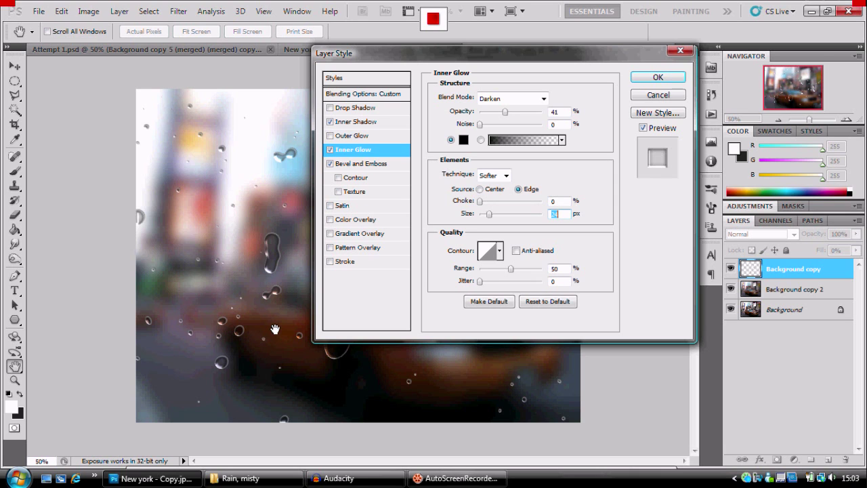
# - Enable Color Overlay with the brownish-grey colour 907f72
pyautogui.click(359, 220)
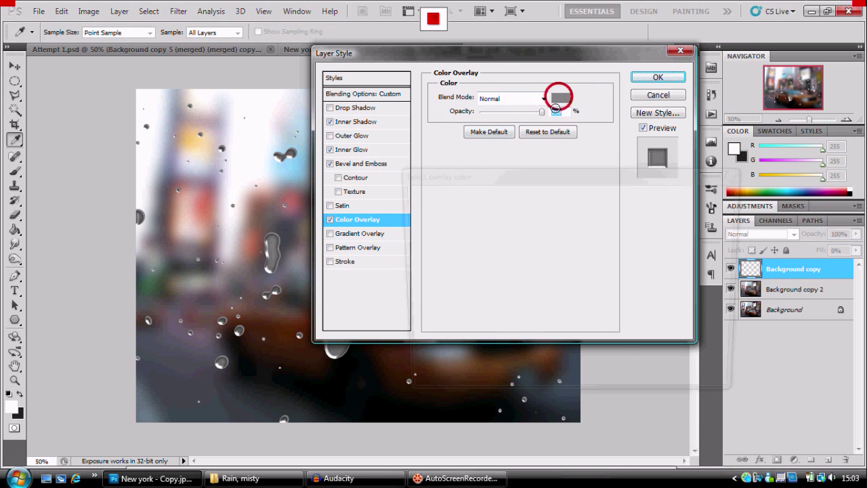
pyautogui.click(561, 99)
pyautogui.moveTo(593, 368); pyautogui.dragTo(593, 350)
pyautogui.moveTo(461, 259)
pyautogui.mouseDown()
pyautogui.moveTo(441, 251)
pyautogui.moveTo(452, 244)
pyautogui.moveTo(469, 271)
pyautogui.moveTo(453, 267)
pyautogui.mouseUp()
pyautogui.click(839, 398)
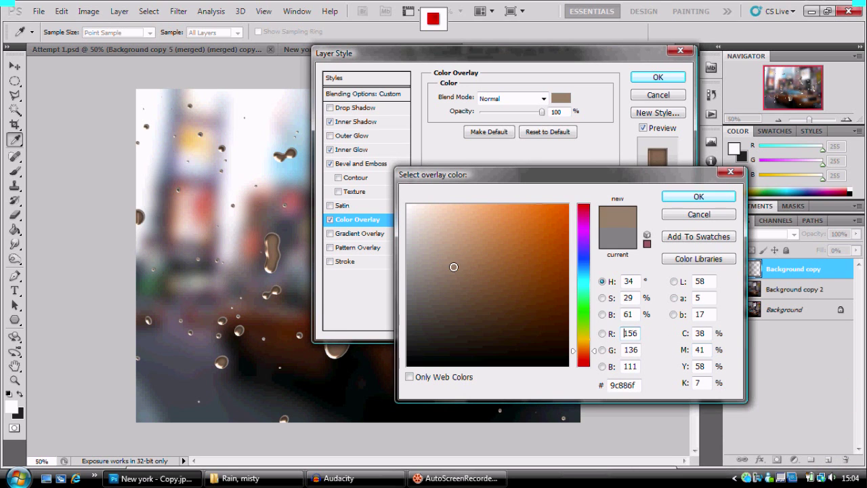
pyautogui.click(633, 385)
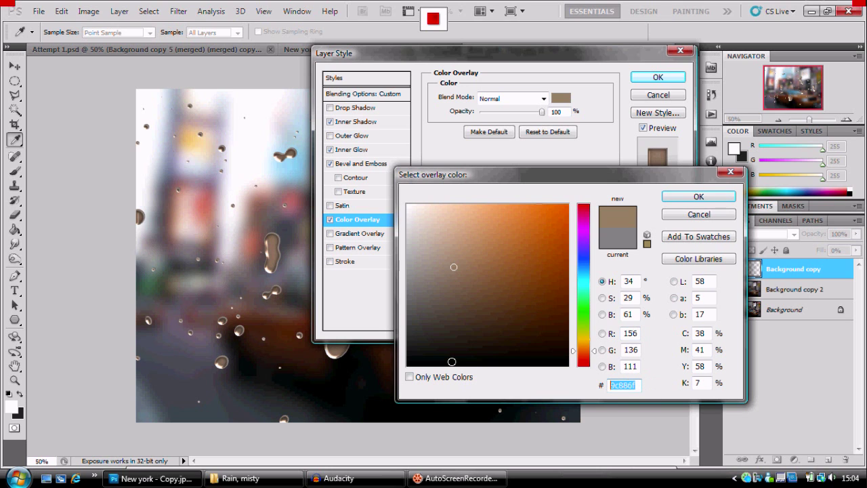
pyautogui.write('907')
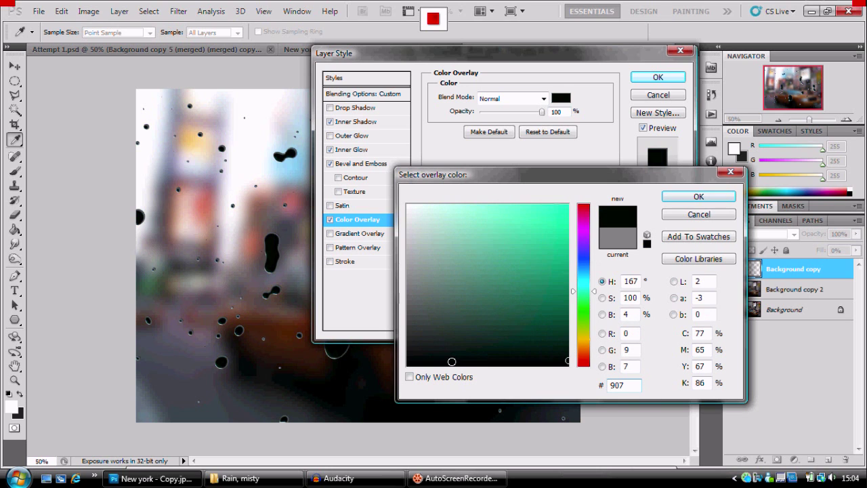
pyautogui.write('f7')
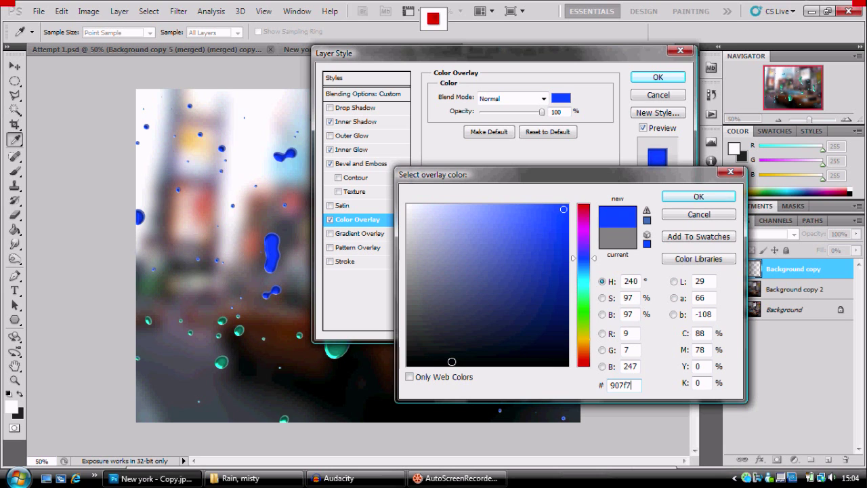
pyautogui.write('2')
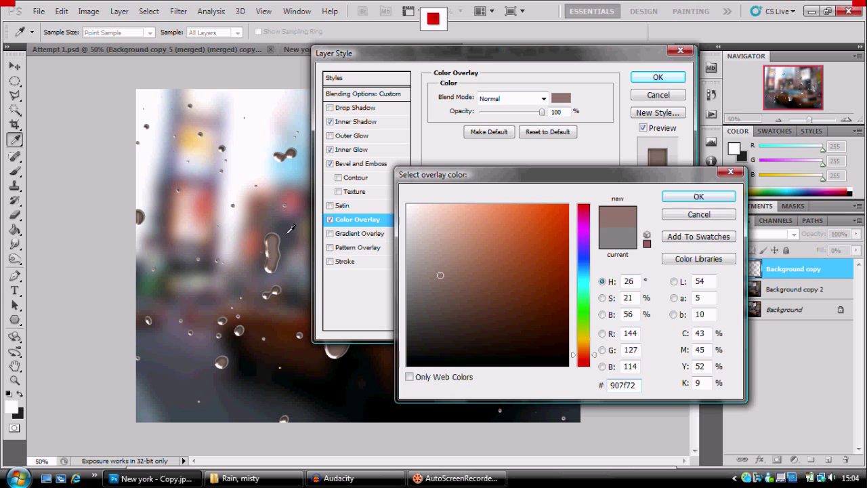
pyautogui.click(677, 196)
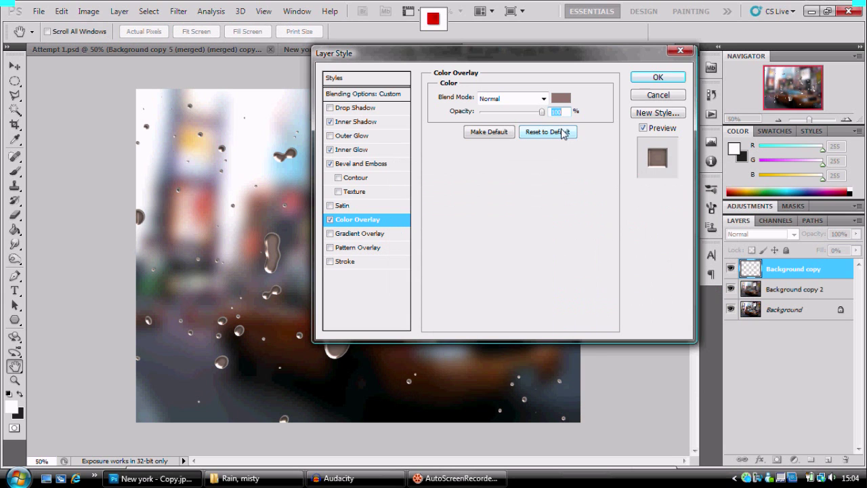
# - Set the Color Overlay to Color Dodge mode at about 45% opacity
pyautogui.click(543, 98)
pyautogui.click(507, 218)
pyautogui.moveTo(542, 113); pyautogui.dragTo(510, 114)
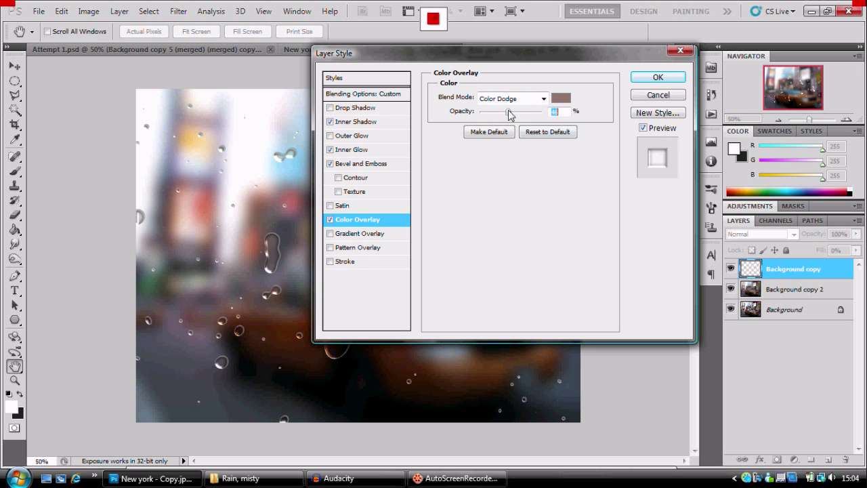
pyautogui.click(506, 219)
# - Enable Drop Shadow at 21% opacity, 90° angle, 9 px distance, 6% spread and 18 px size
pyautogui.click(350, 109)
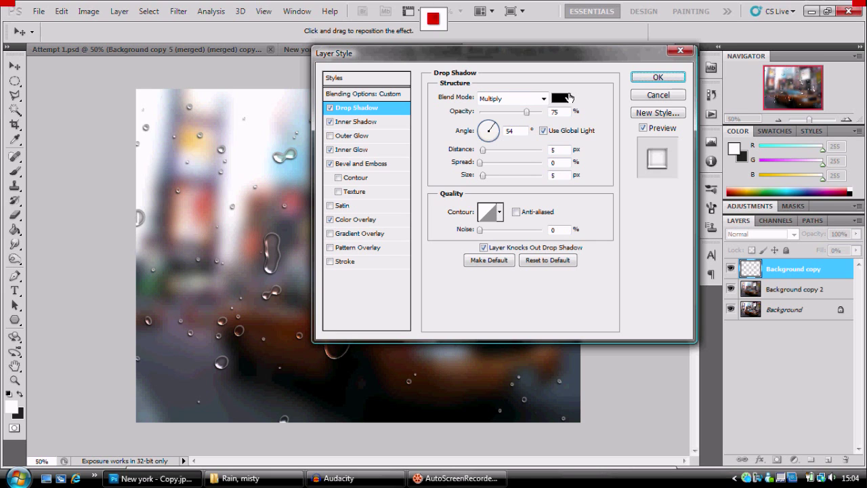
pyautogui.moveTo(526, 111); pyautogui.dragTo(494, 119)
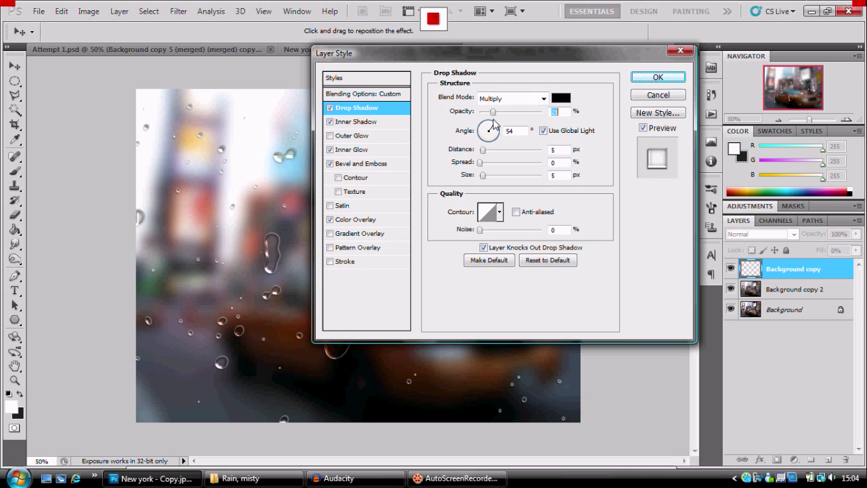
pyautogui.press('Tab')
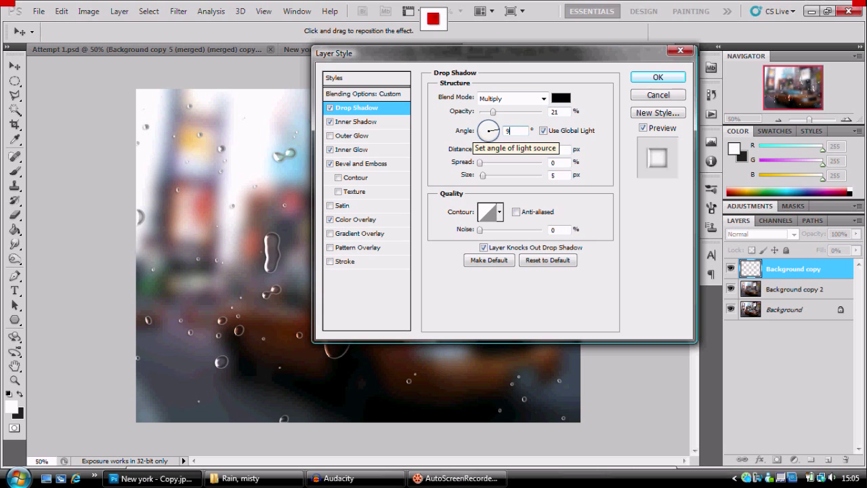
pyautogui.write('90')
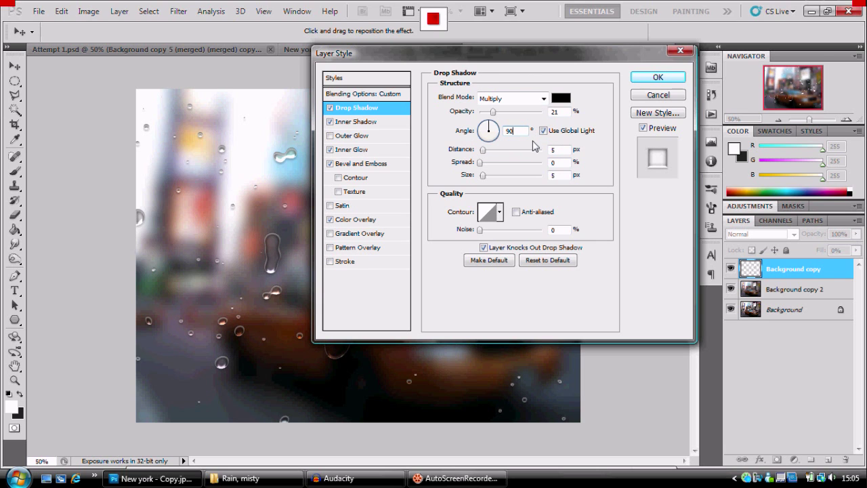
pyautogui.doubleClick(557, 149)
pyautogui.write('9')
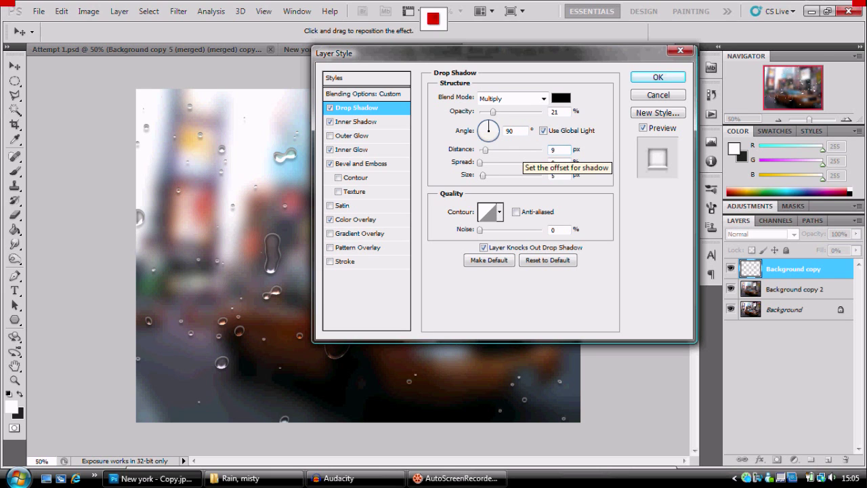
pyautogui.moveTo(480, 162); pyautogui.dragTo(486, 165)
pyautogui.click(481, 163)
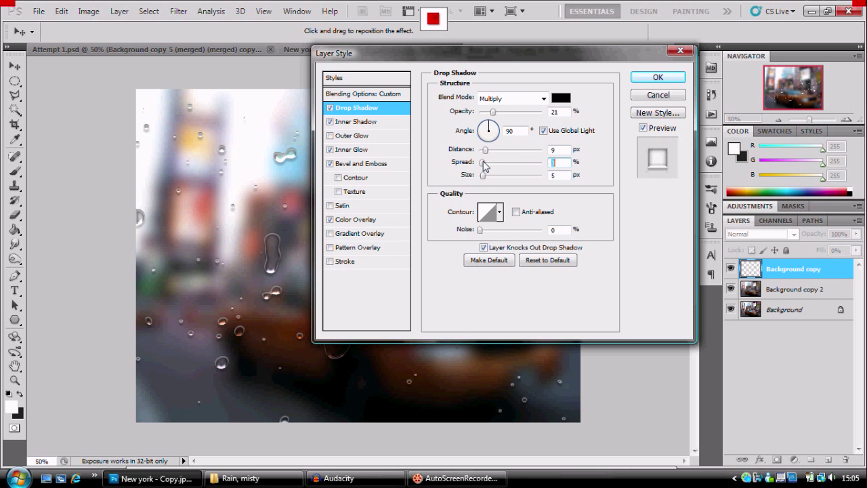
pyautogui.moveTo(484, 174)
pyautogui.mouseDown()
pyautogui.moveTo(489, 180)
pyautogui.moveTo(482, 174)
pyautogui.mouseUp()
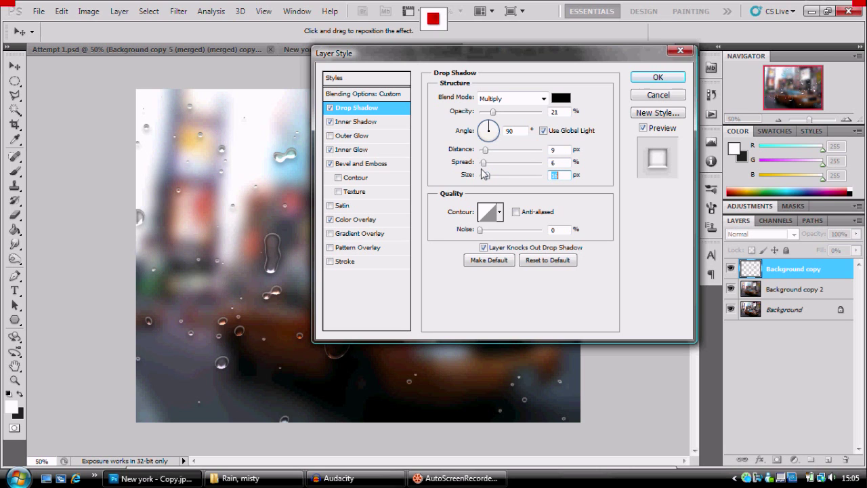
# - Confirm the Layer Style dialog so all five effects apply to the raindrop layer
pyautogui.click(647, 82)
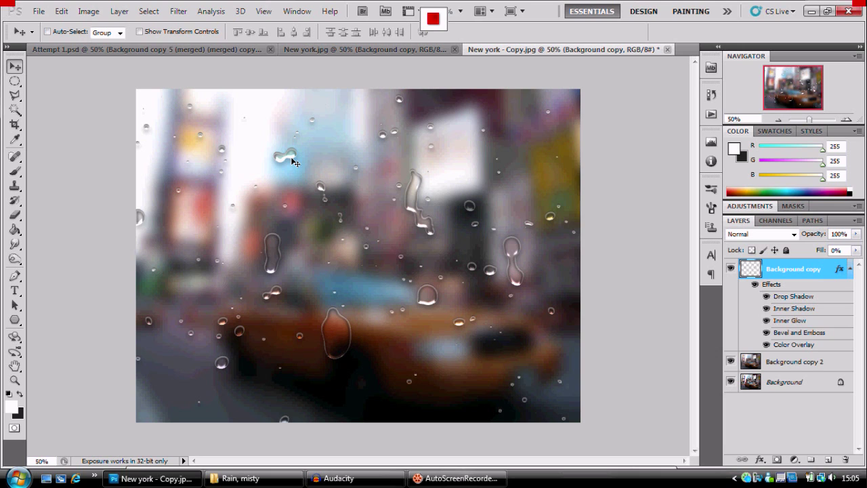
# - Look over Attempt 1.psd and New york.jpg, then return to New york - Copy.jpg
pyautogui.click(215, 51)
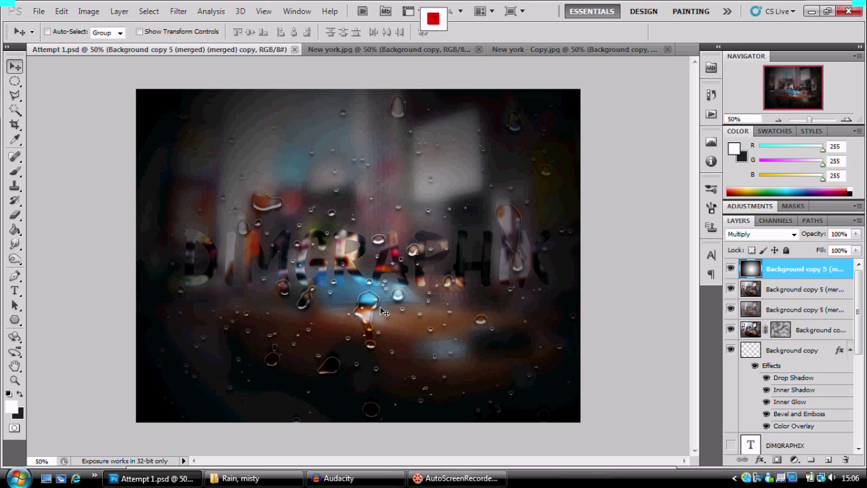
pyautogui.click(358, 46)
pyautogui.click(496, 48)
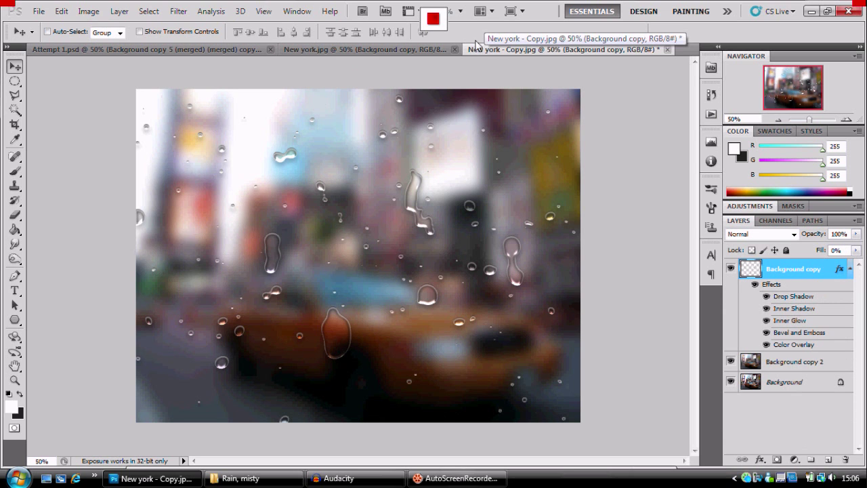